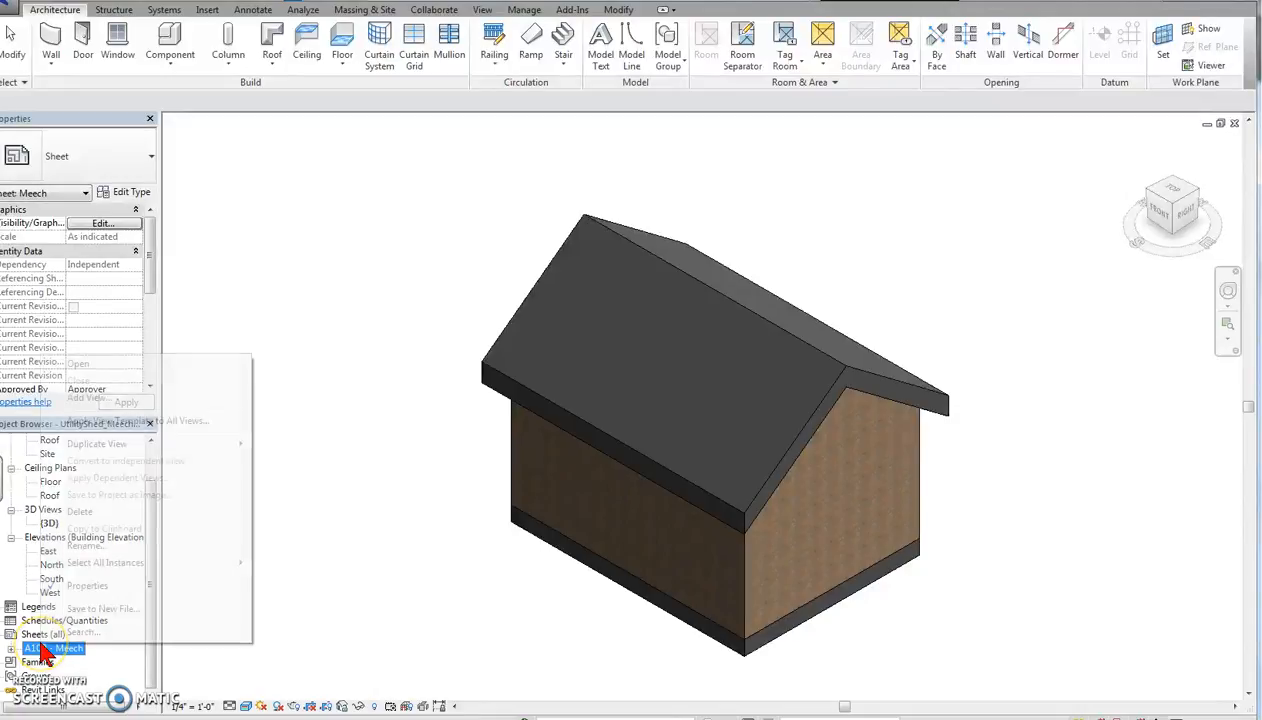
Delete the existing sheet from the project and start a new sheet.
{"action": "left_click", "coordinate": [82, 512]}
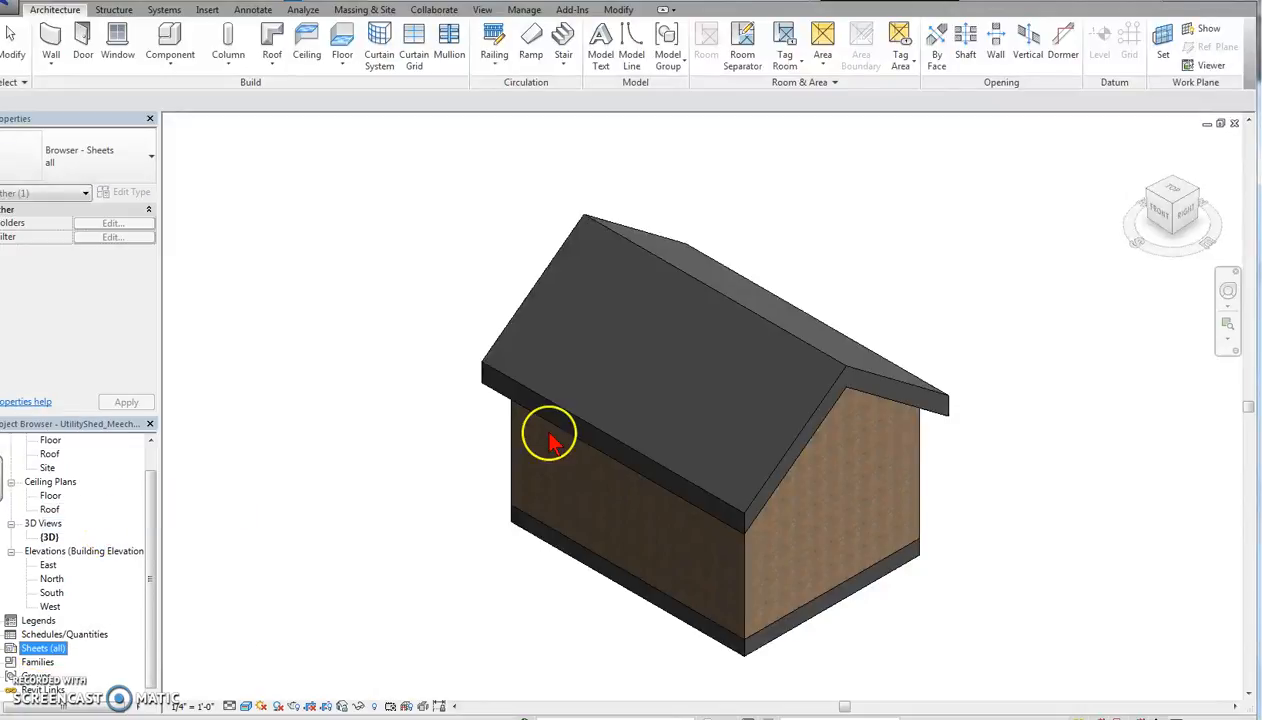
{"action": "right_click", "coordinate": [14, 652]}
{"action": "left_click", "coordinate": [60, 658]}
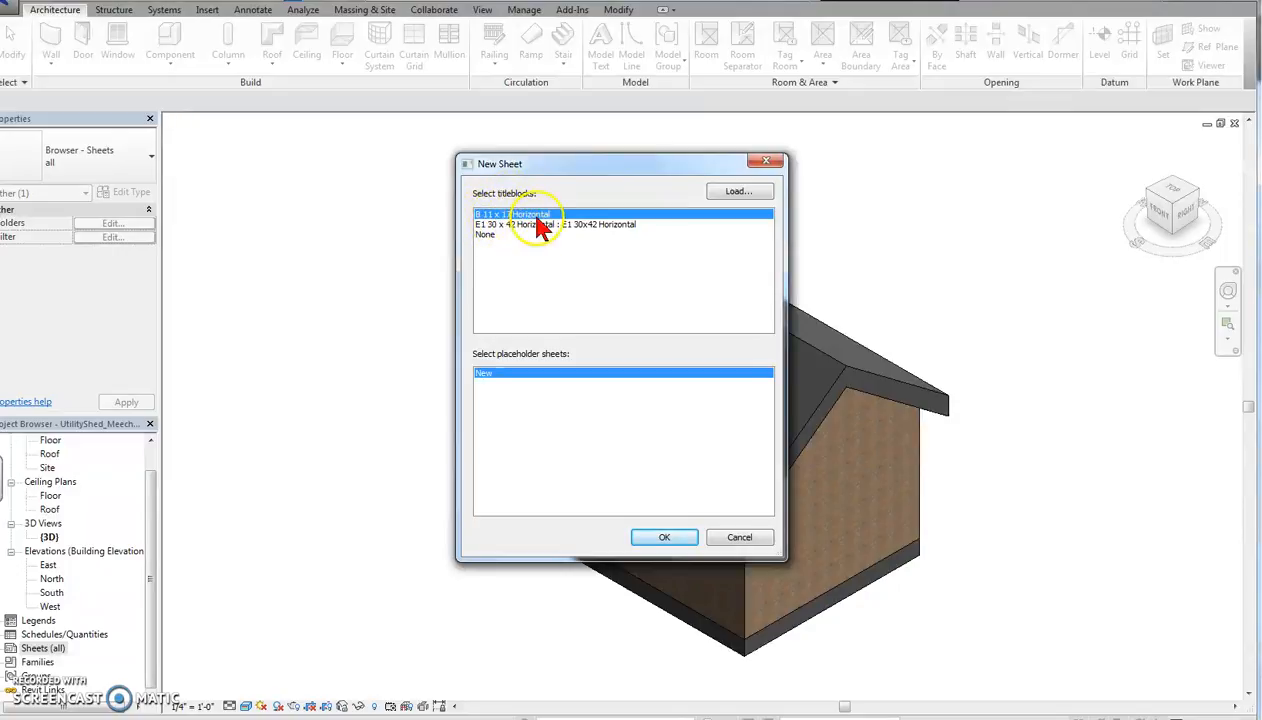
Load the B 11 x 17 Horizontal title block from the Titleblocks folder and create the new sheet with it.
{"action": "left_click", "coordinate": [737, 191]}
{"action": "left_click_drag", "start_coordinate": [783, 245], "coordinate": [780, 460]}
{"action": "double_click", "coordinate": [478, 421]}
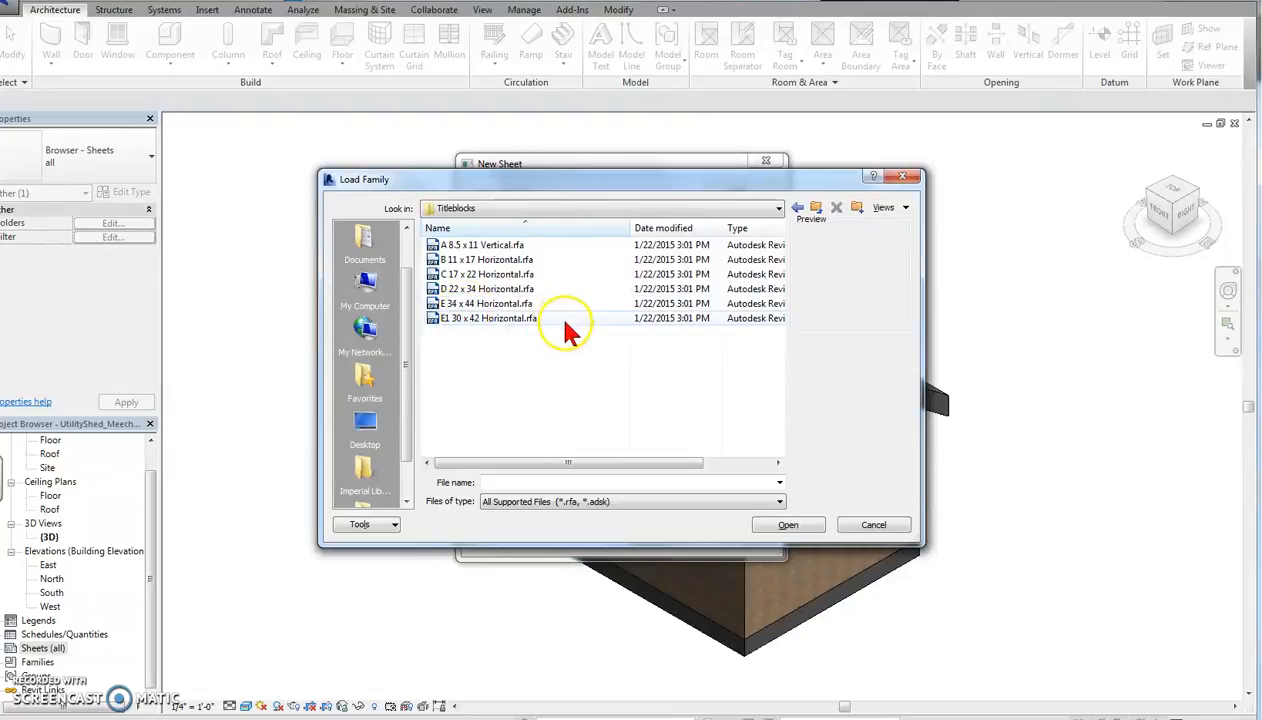
{"action": "double_click", "coordinate": [516, 261]}
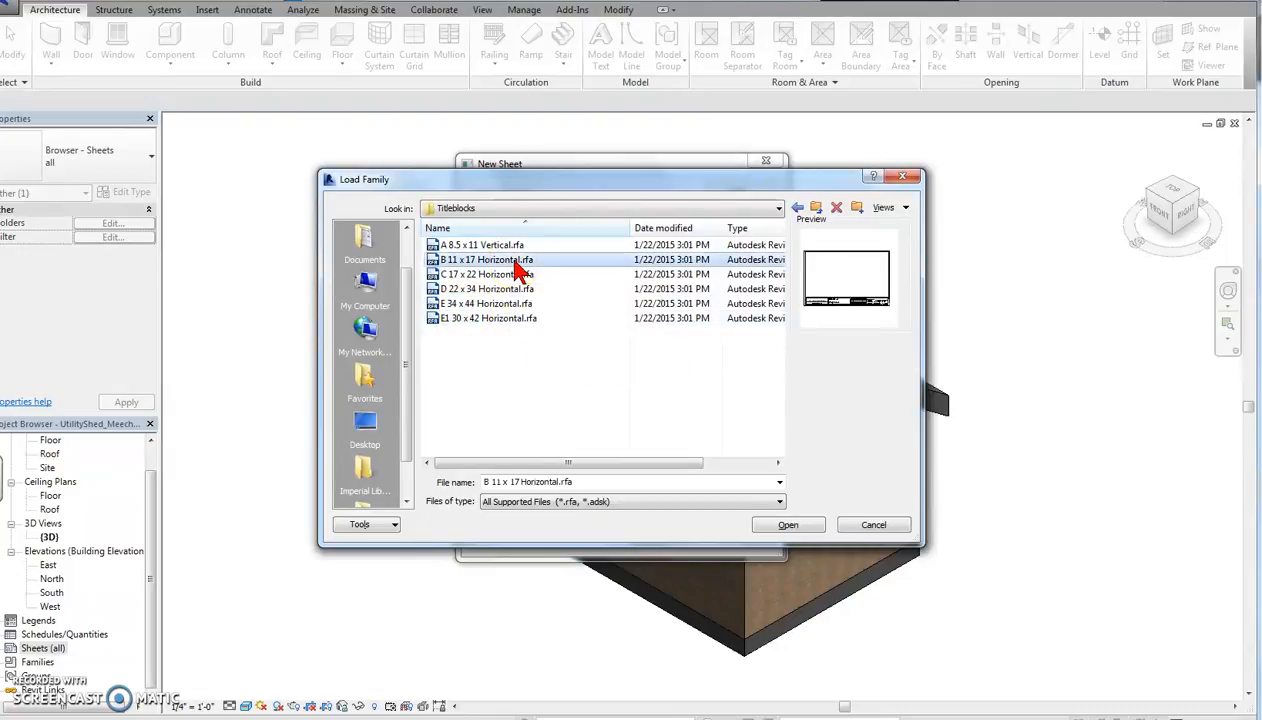
{"action": "left_click", "coordinate": [666, 539]}
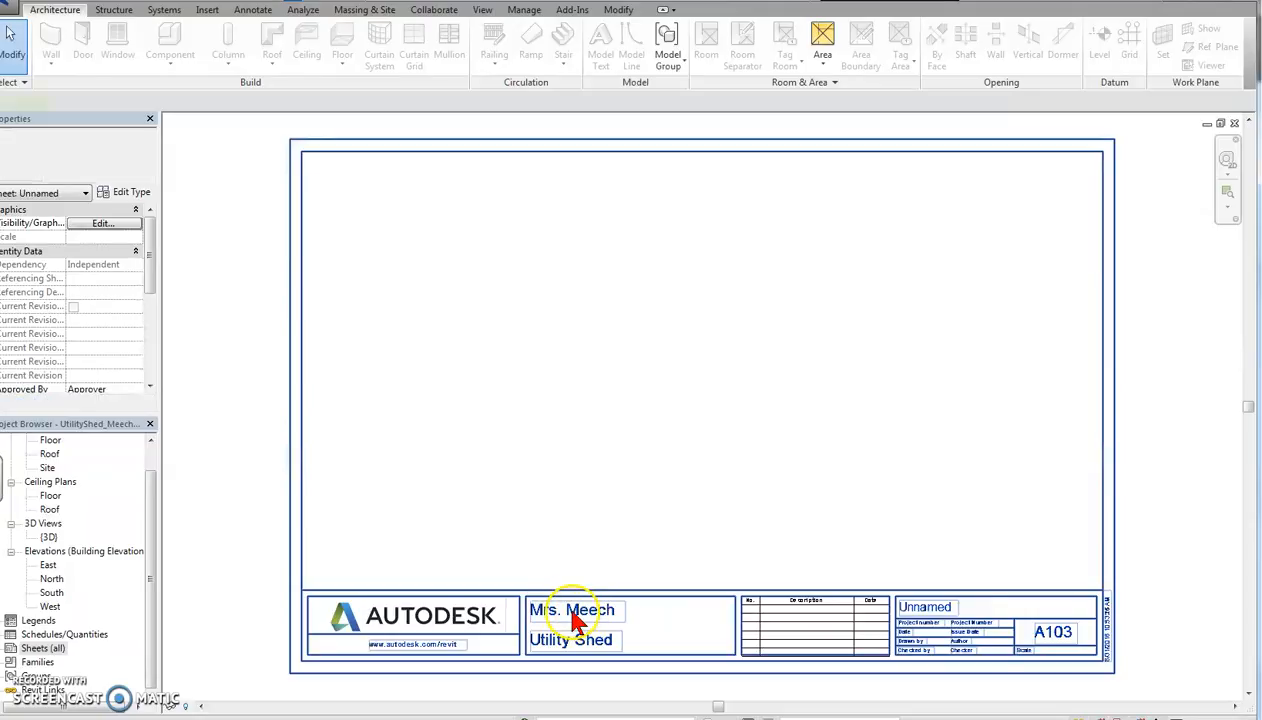
Rename the unnamed sheet to Utility Shed in its title block.
{"action": "double_click", "coordinate": [573, 611]}
{"action": "double_click", "coordinate": [574, 642]}
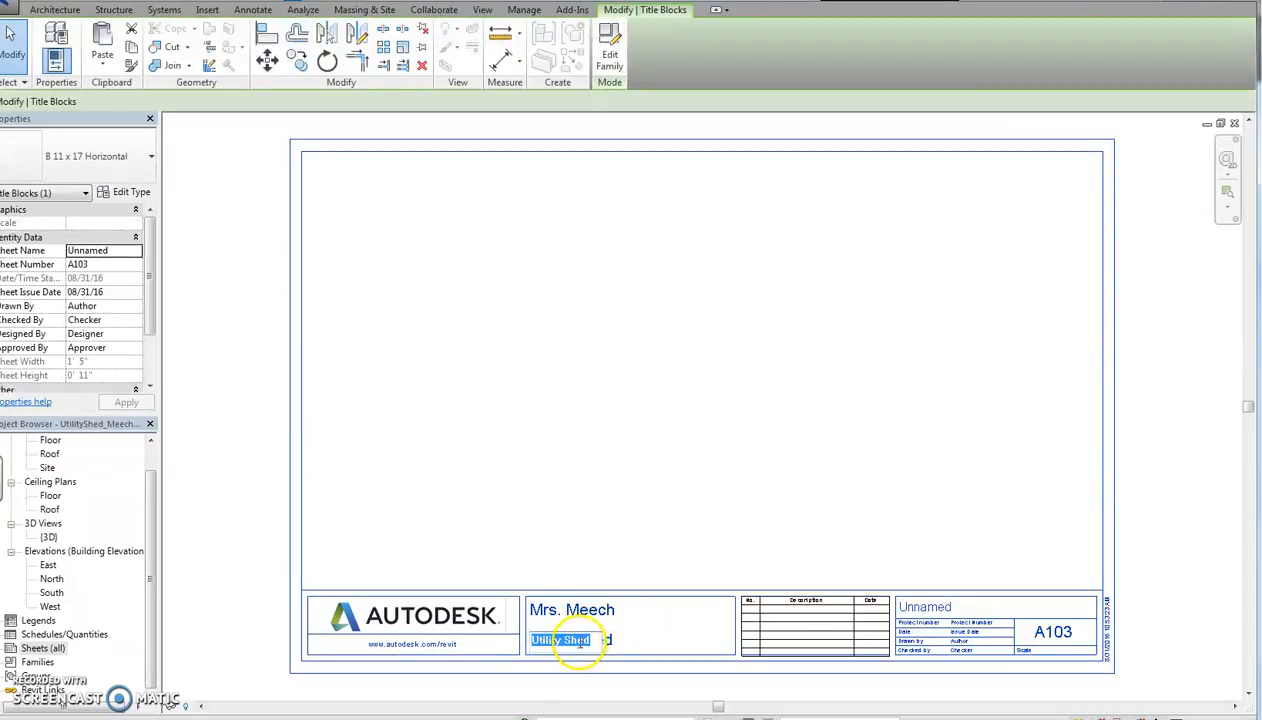
{"action": "left_click", "coordinate": [936, 603]}
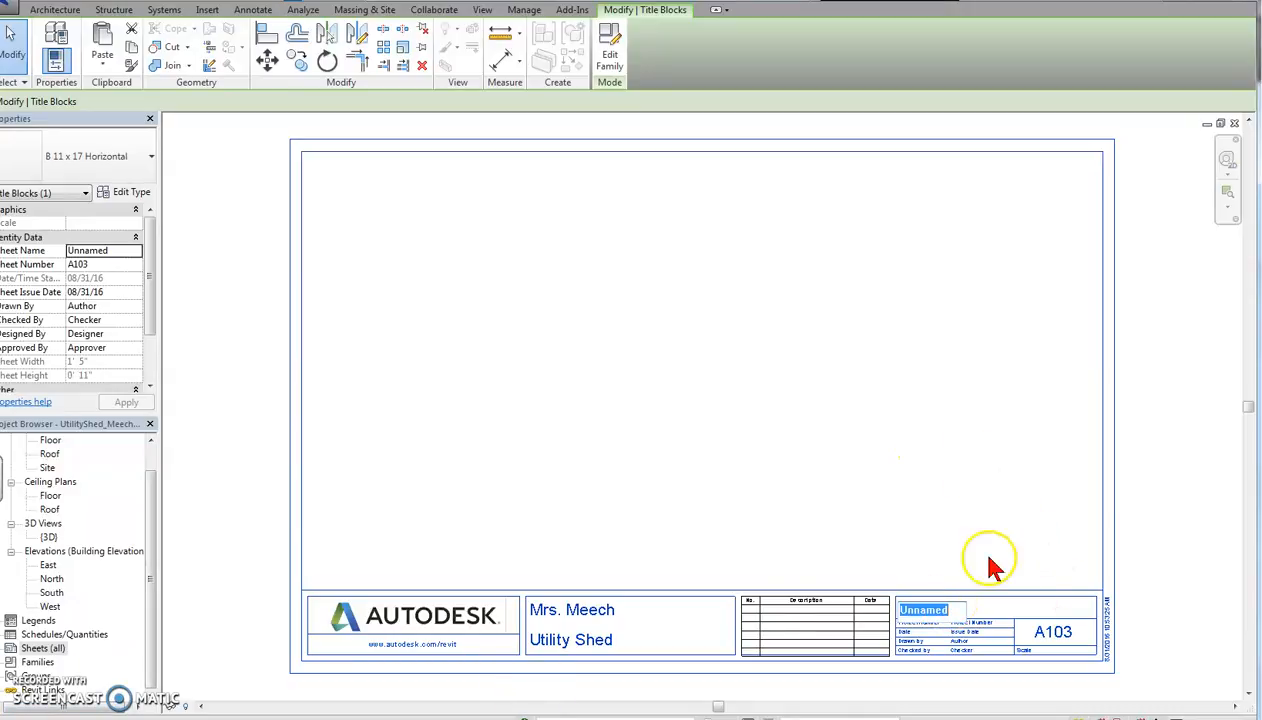
{"action": "type", "text": "Utility Shed"}
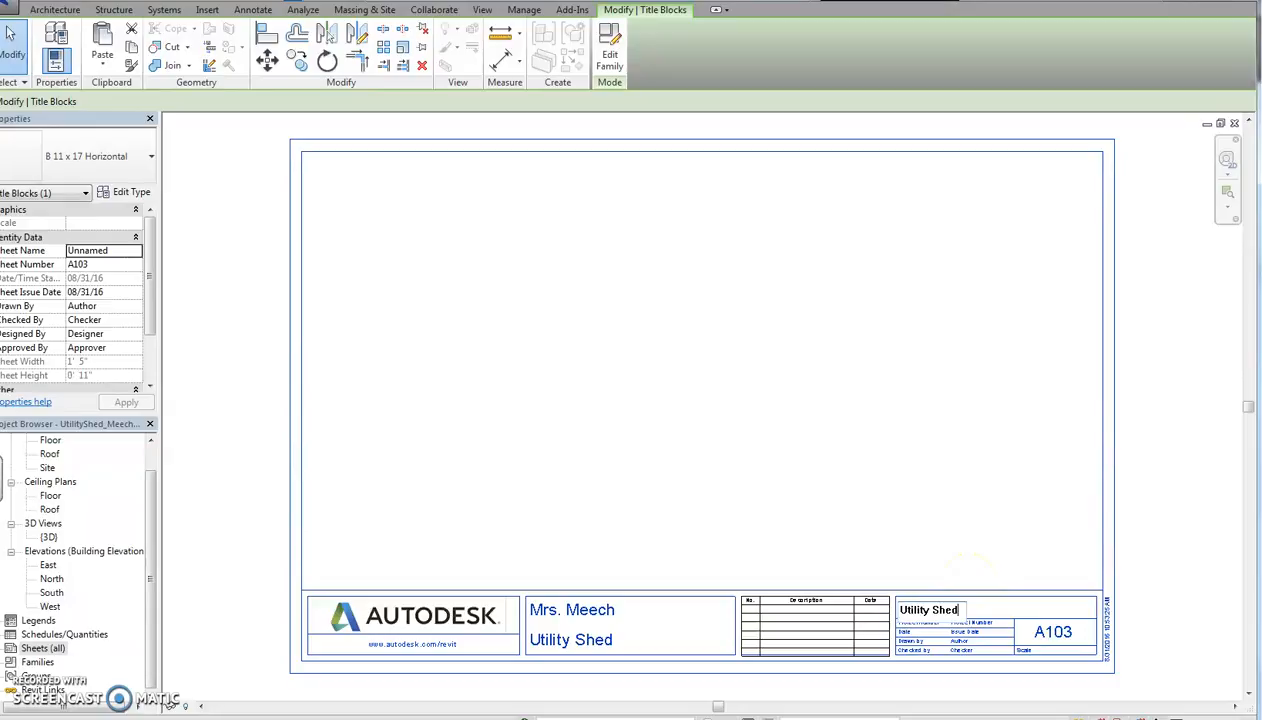
{"action": "left_click", "coordinate": [870, 548]}
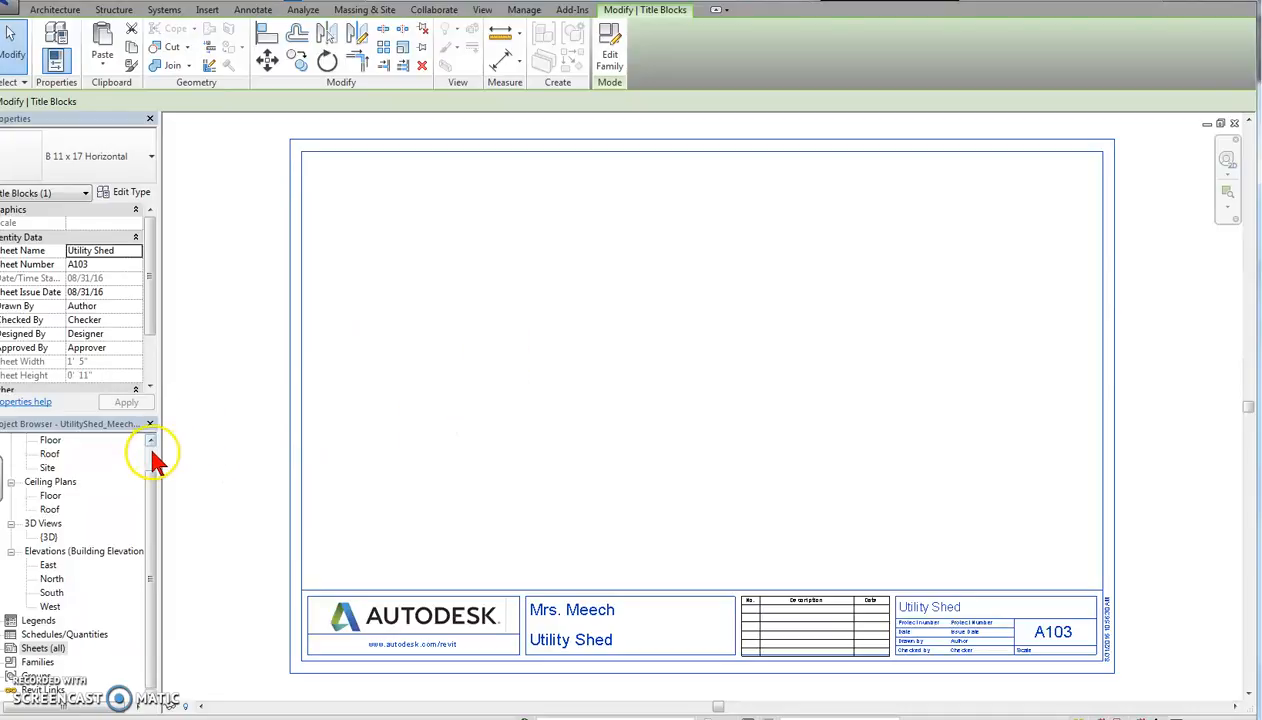
Place the Floor plan view on the sheet, above the title block.
{"action": "left_click", "coordinate": [151, 455]}
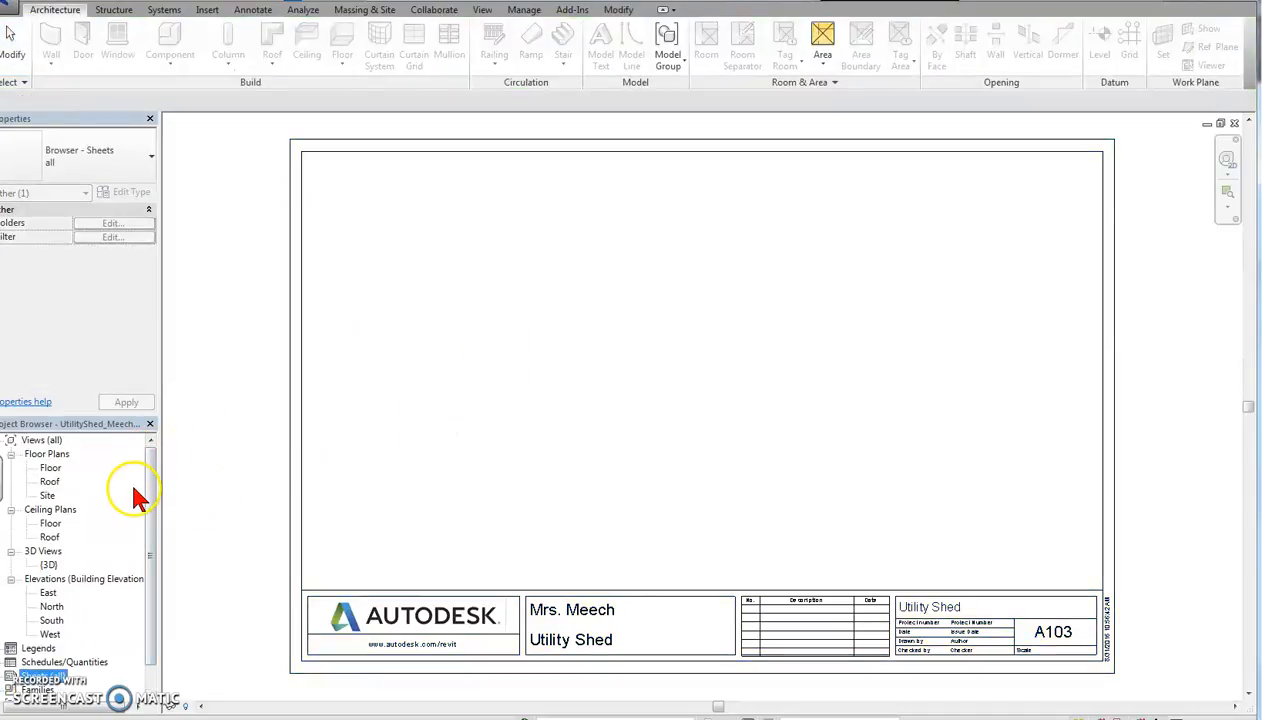
{"action": "left_click", "coordinate": [50, 468]}
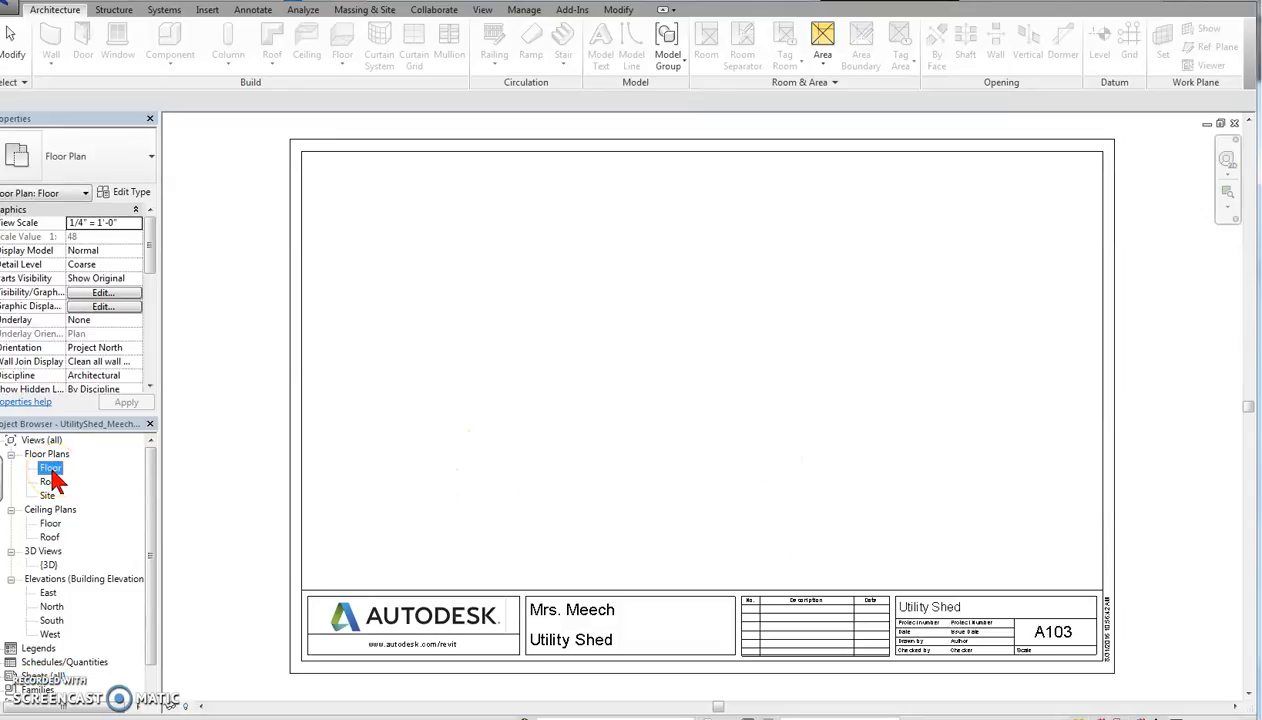
{"action": "left_click", "coordinate": [239, 472]}
{"action": "left_click", "coordinate": [52, 467]}
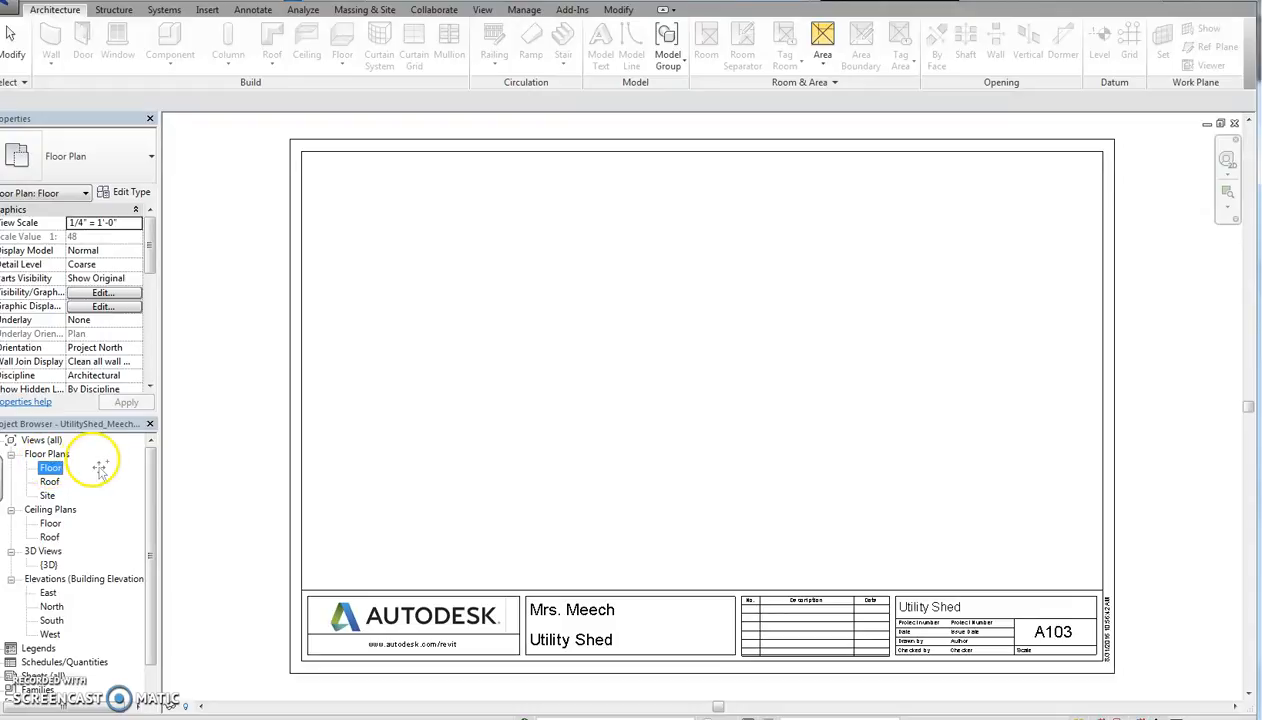
{"action": "left_click_drag", "start_coordinate": [104, 470], "coordinate": [591, 366]}
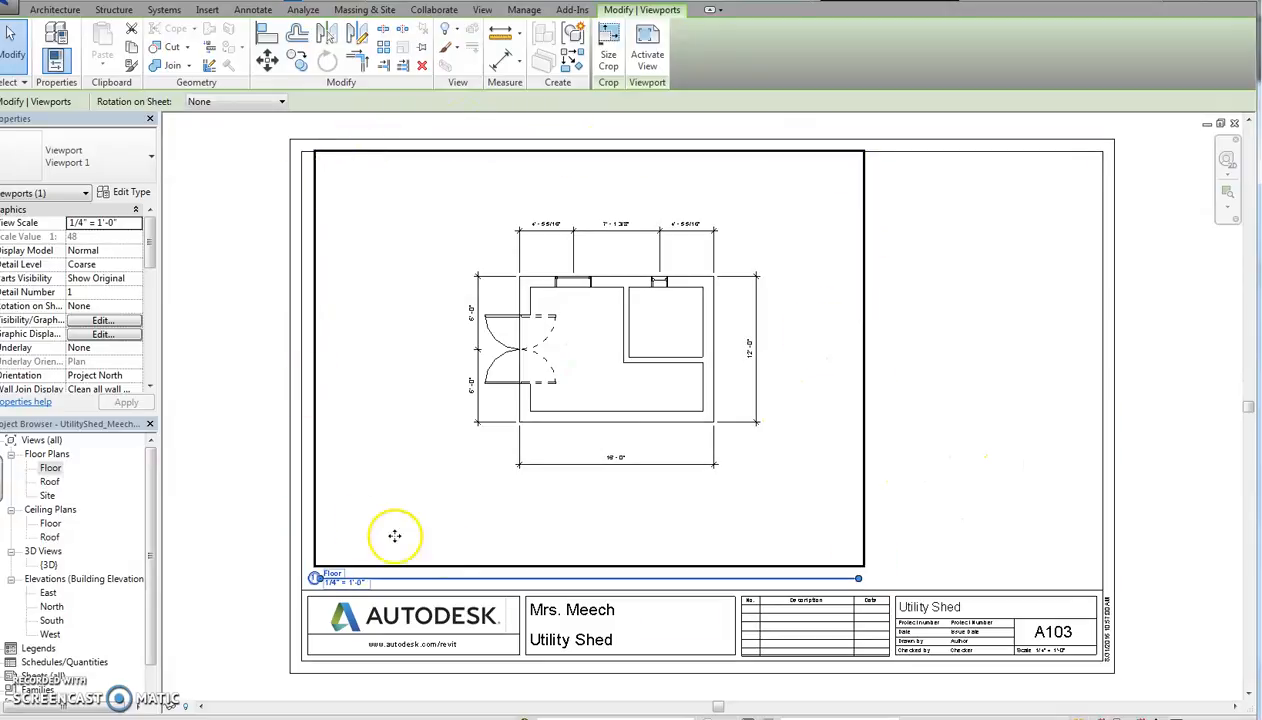
Open the Floor plan view and show its crop region.
{"action": "double_click", "coordinate": [51, 469]}
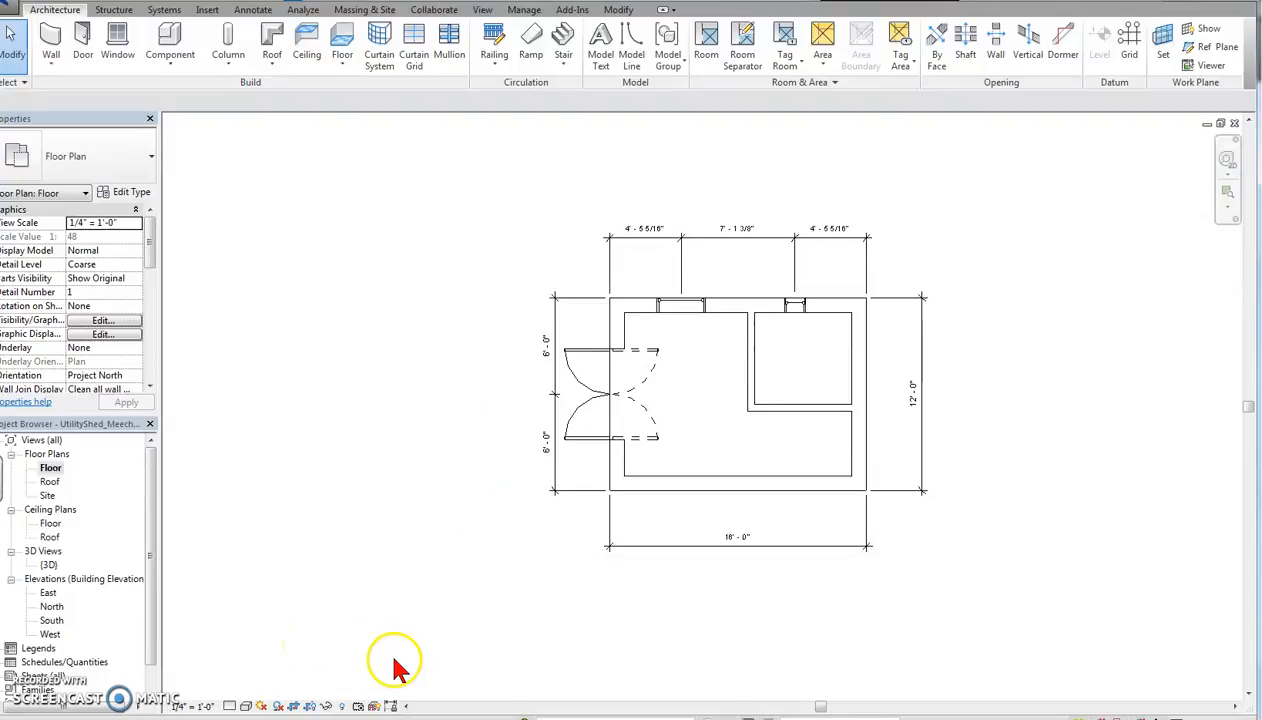
{"action": "left_click", "coordinate": [312, 708]}
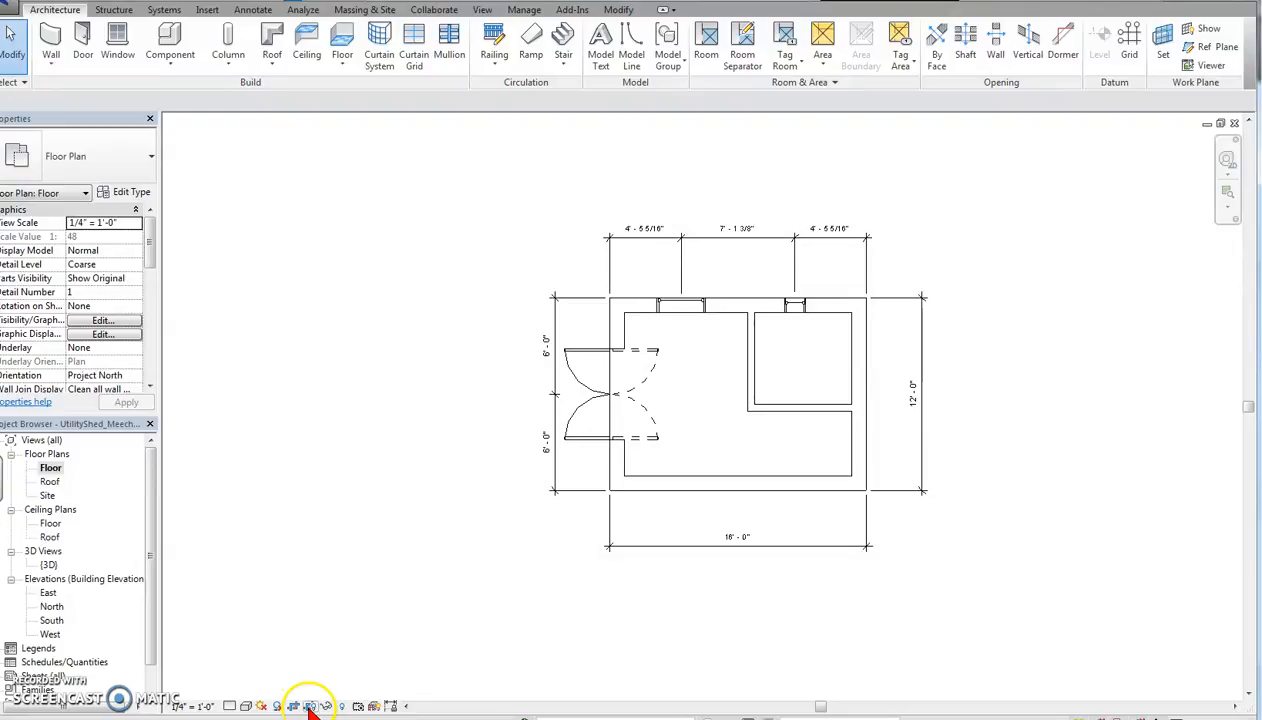
{"action": "left_click", "coordinate": [314, 706]}
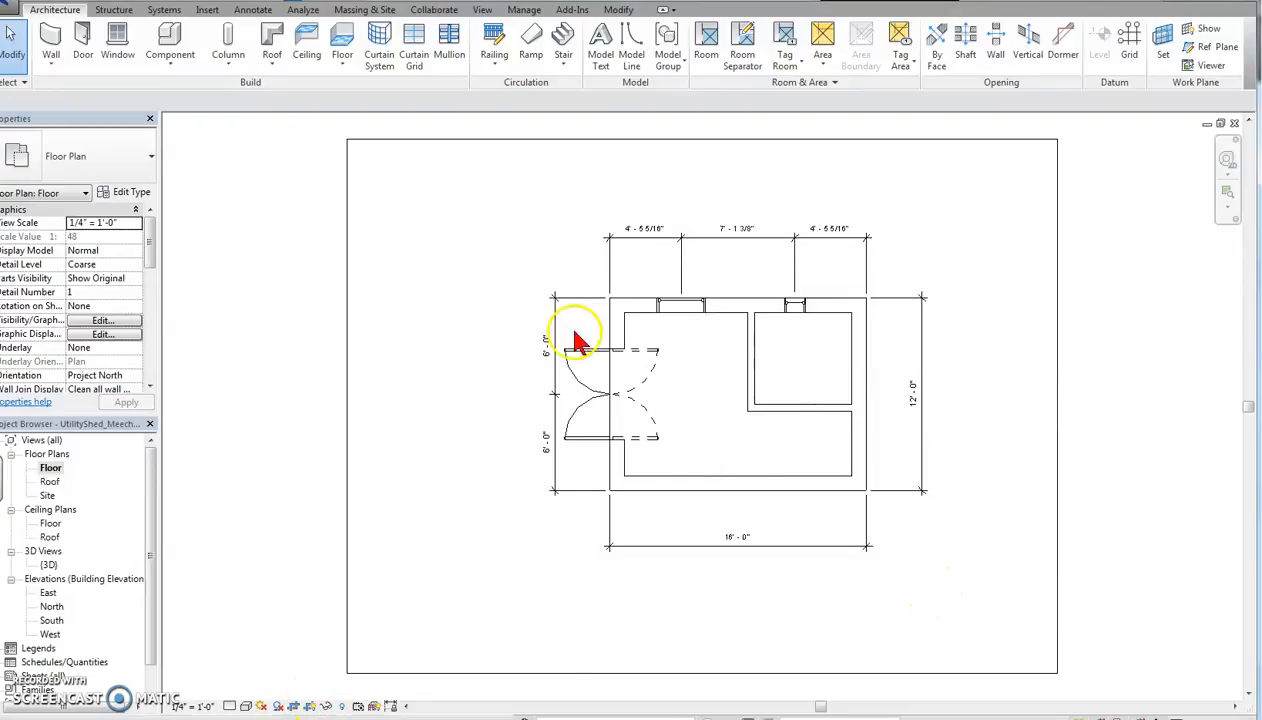
Pull all four sides of the crop region in close around the plan's dimensions and hide the crop region.
{"action": "left_click", "coordinate": [350, 400]}
{"action": "left_click_drag", "start_coordinate": [350, 405], "coordinate": [503, 405]}
{"action": "left_click_drag", "start_coordinate": [515, 150], "coordinate": [585, 175]}
{"action": "left_click", "coordinate": [673, 139]}
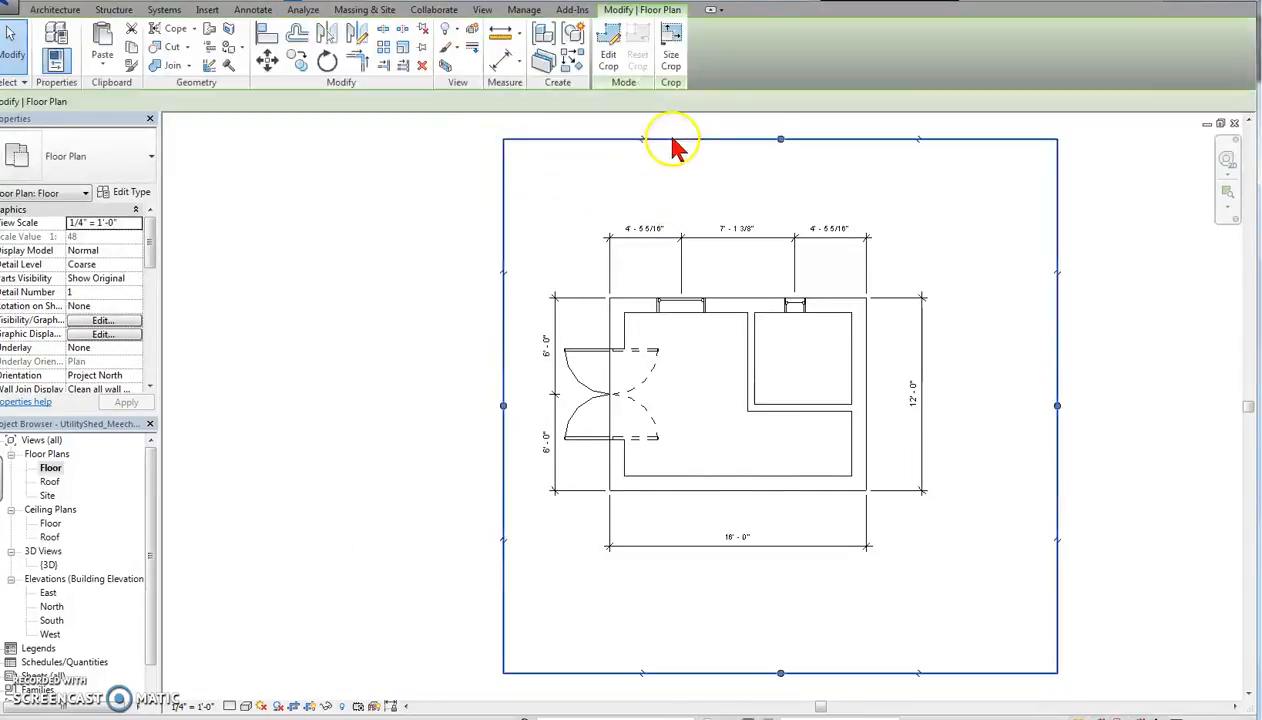
{"action": "left_click_drag", "start_coordinate": [779, 140], "coordinate": [772, 208]}
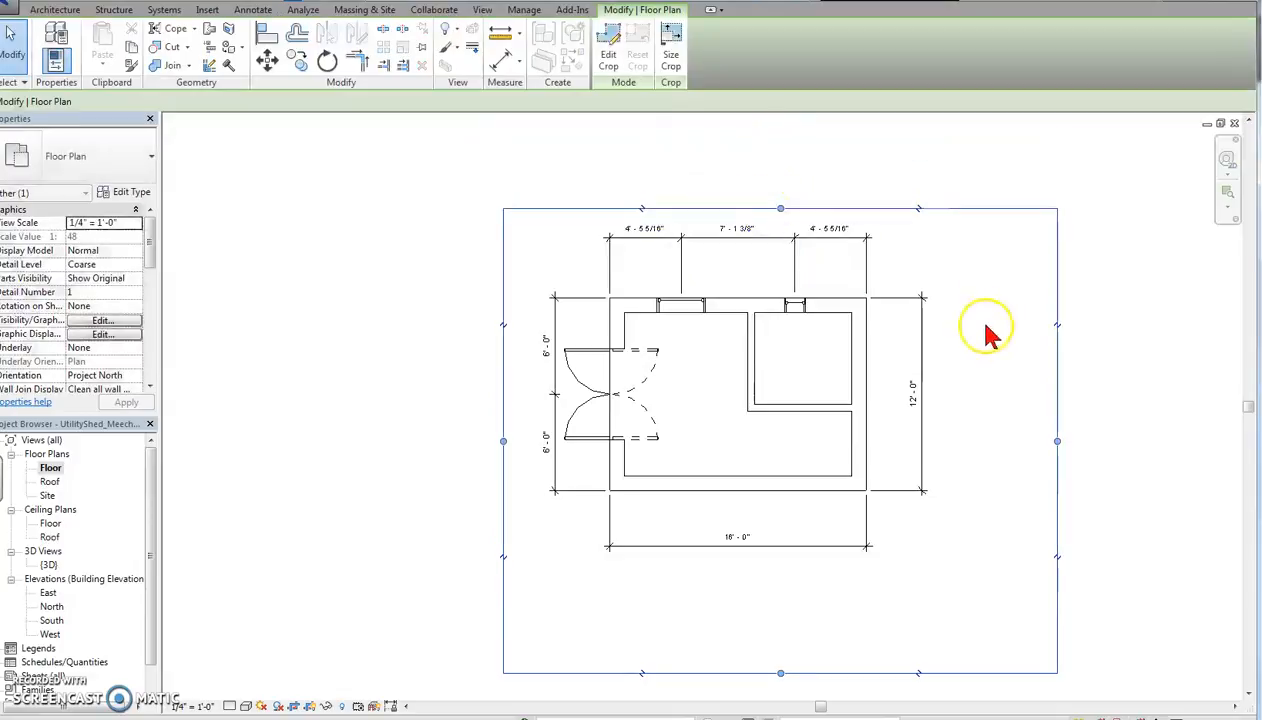
{"action": "left_click_drag", "start_coordinate": [1057, 441], "coordinate": [938, 441]}
{"action": "left_click_drag", "start_coordinate": [720, 672], "coordinate": [720, 563]}
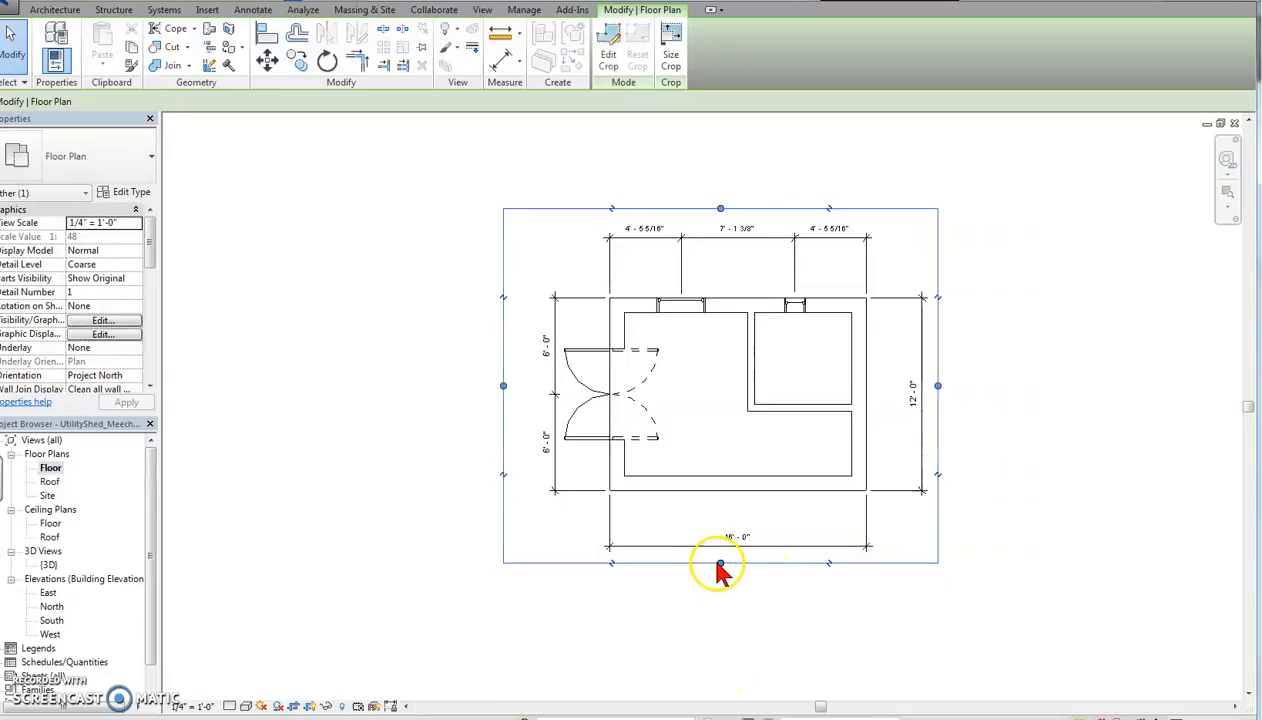
{"action": "left_click", "coordinate": [592, 619]}
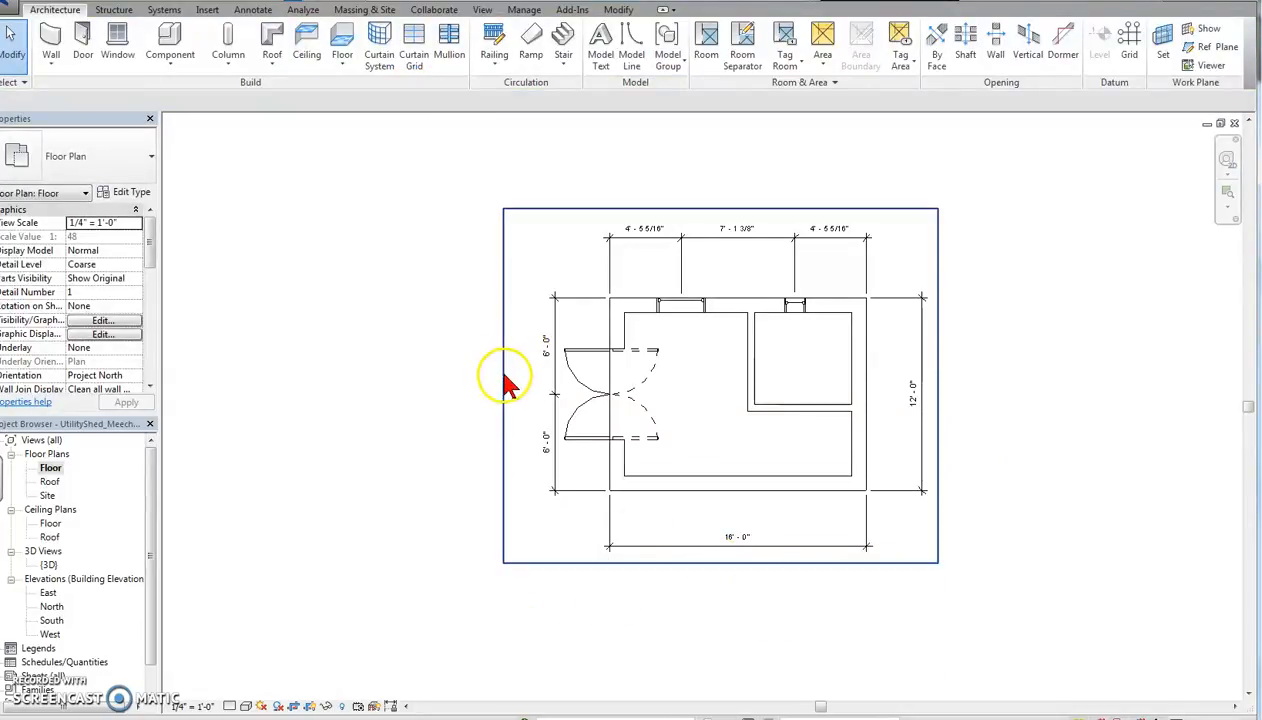
{"action": "left_click", "coordinate": [311, 706]}
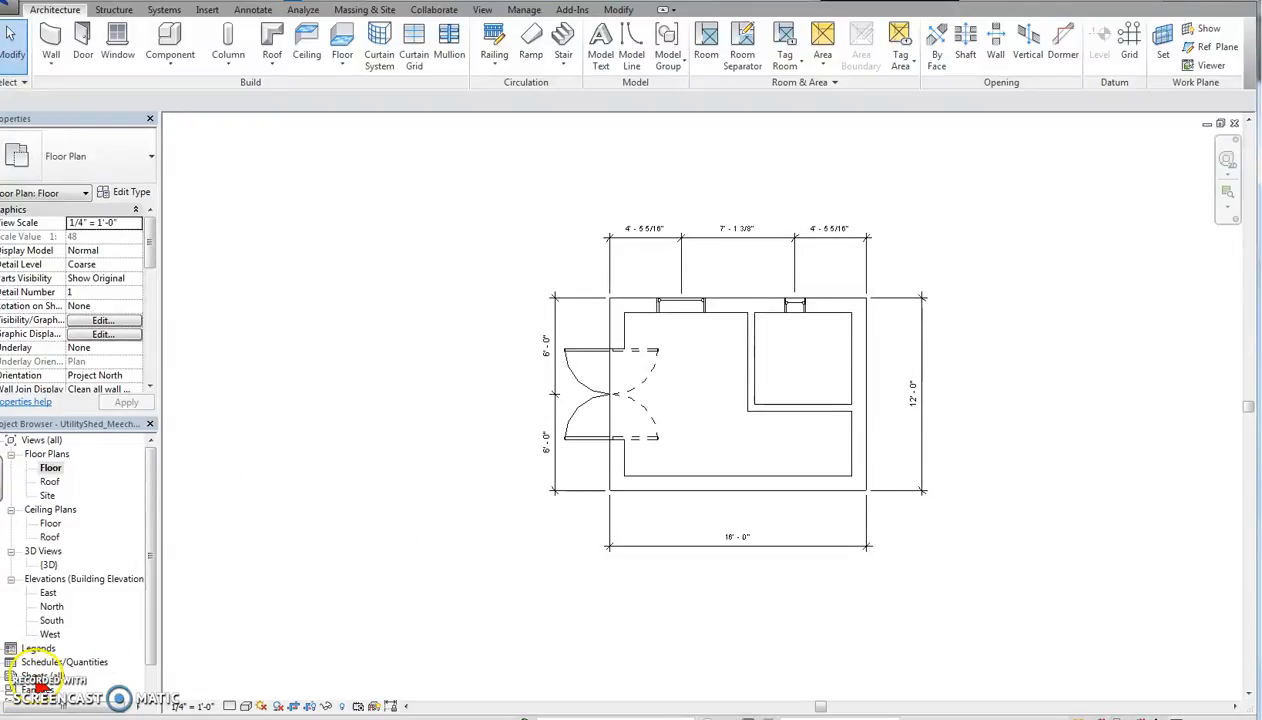
Reopen sheet A103 - Utility Shed and move the Floor viewport into the sheet's upper-left corner.
{"action": "left_click_drag", "start_coordinate": [150, 637], "coordinate": [150, 664]}
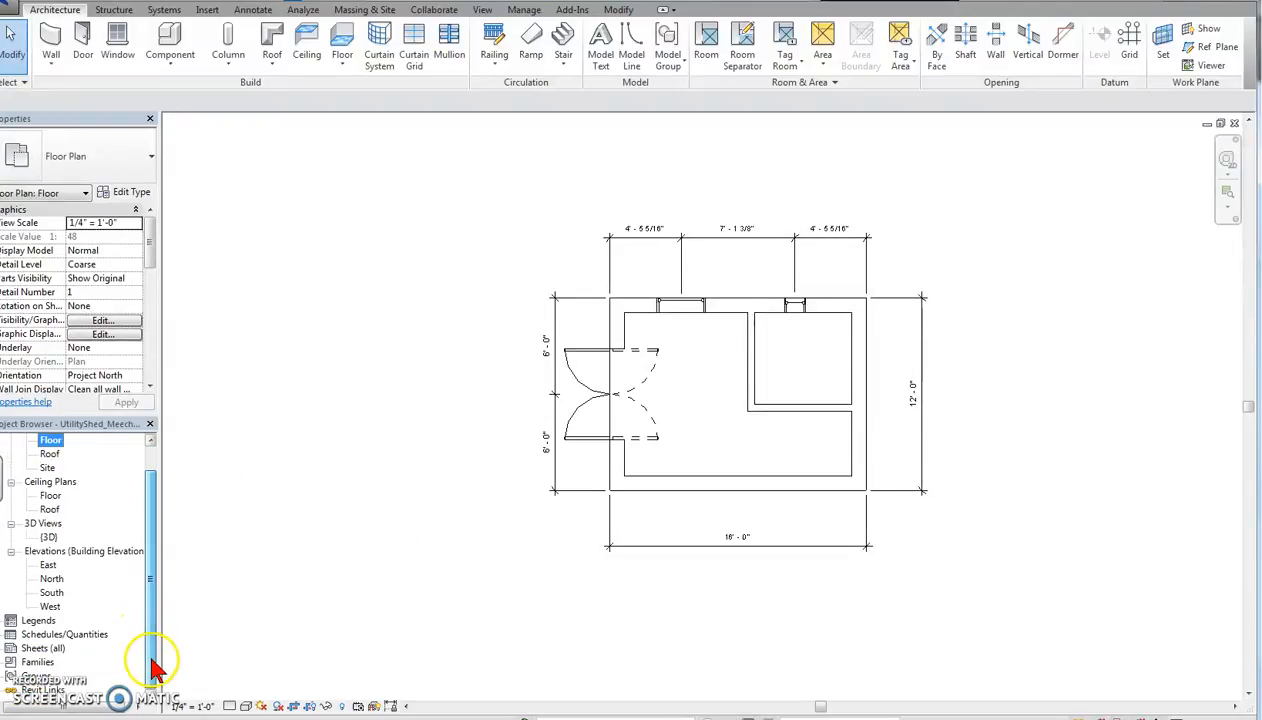
{"action": "left_click", "coordinate": [40, 648]}
{"action": "left_click", "coordinate": [10, 648]}
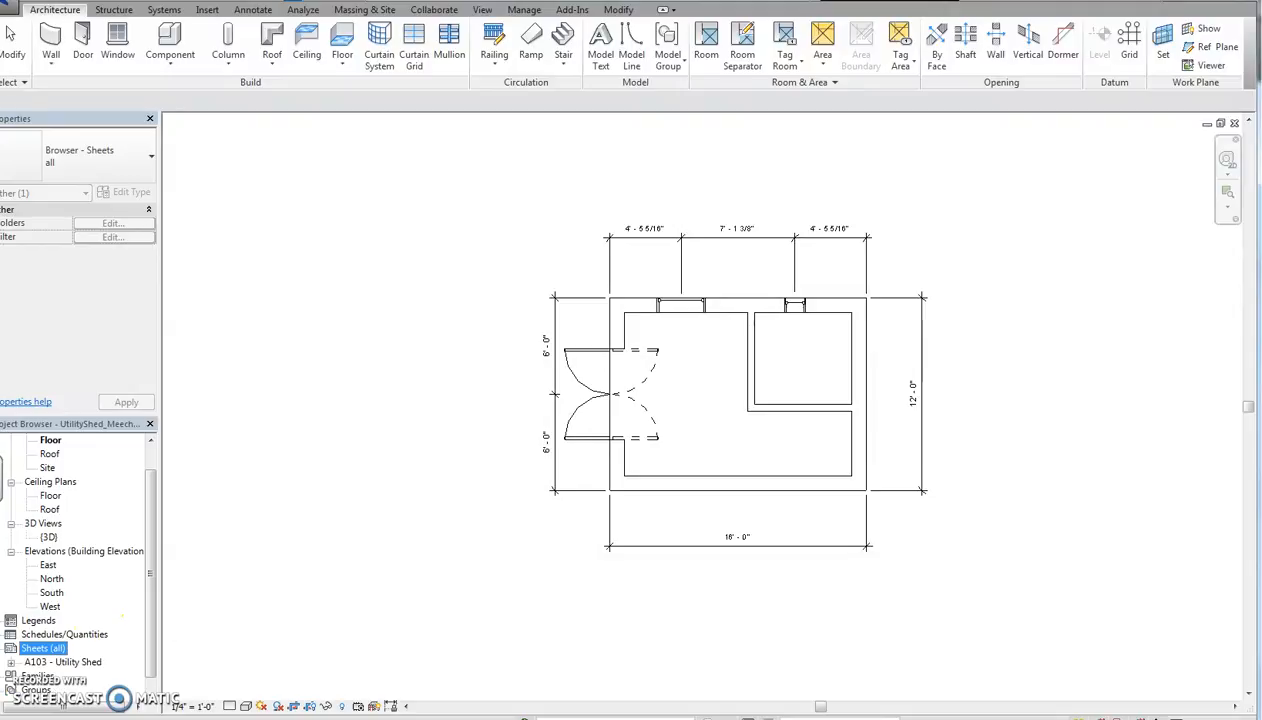
{"action": "double_click", "coordinate": [60, 662]}
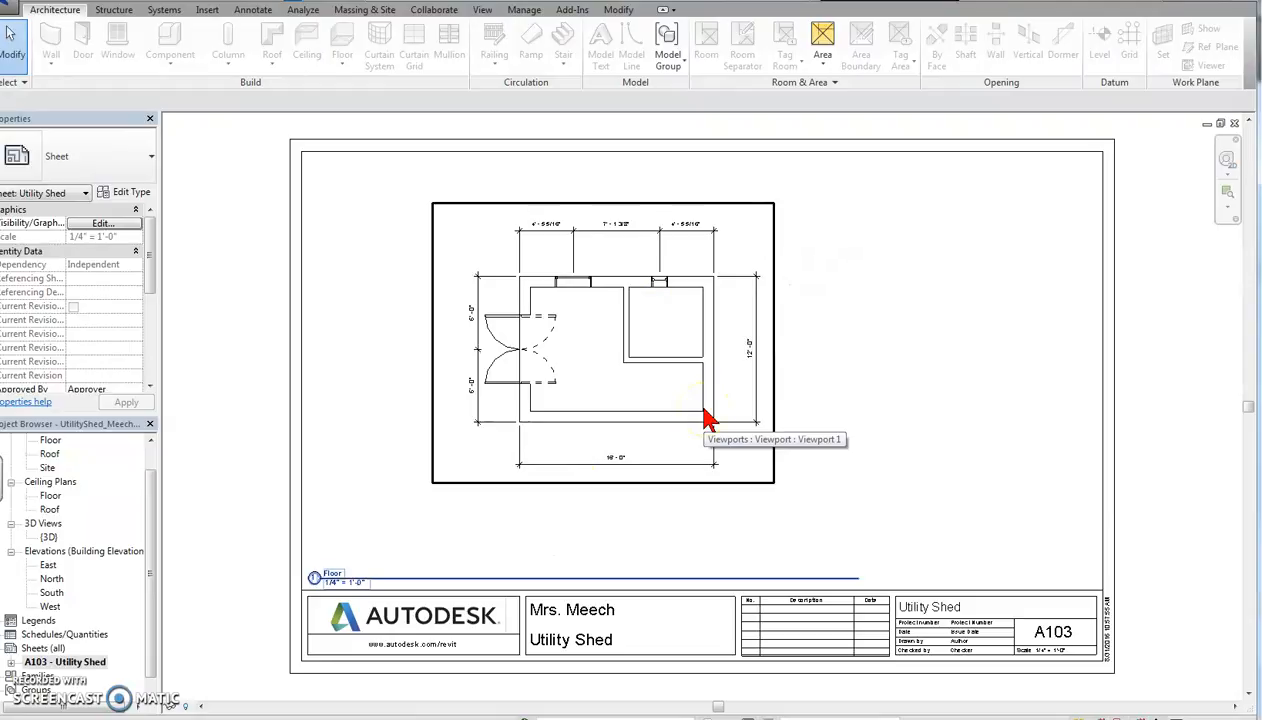
{"action": "left_click", "coordinate": [657, 390]}
{"action": "left_click_drag", "start_coordinate": [657, 390], "coordinate": [540, 347]}
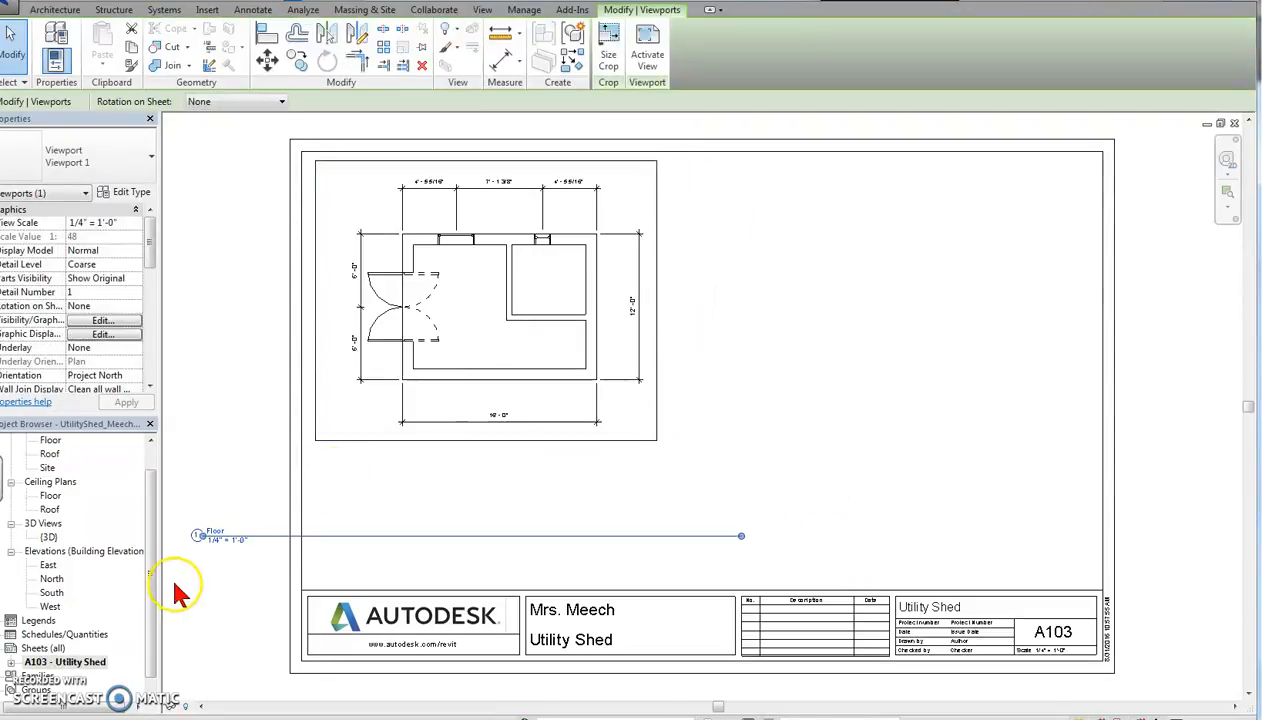
Move the Floor view title onto the sheet, directly beneath the plan's overall width dimension.
{"action": "left_click", "coordinate": [231, 537]}
{"action": "left_click_drag", "start_coordinate": [234, 535], "coordinate": [230, 535]}
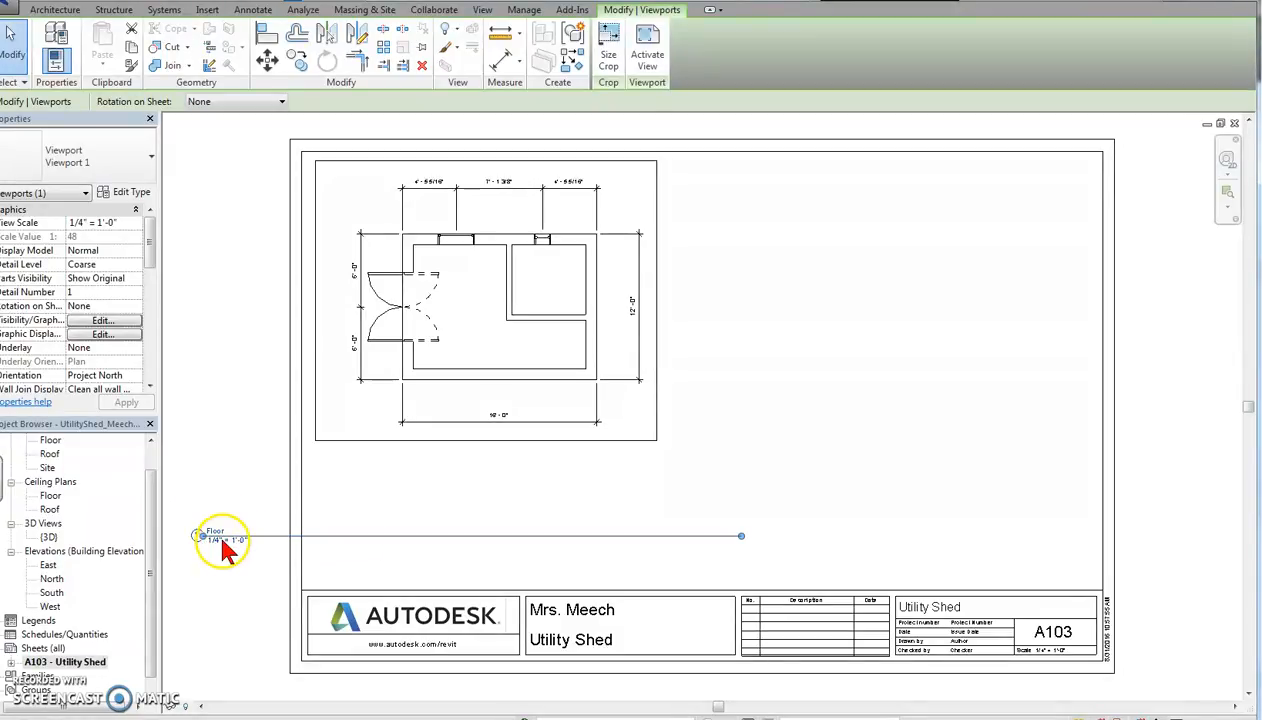
{"action": "left_click", "coordinate": [260, 578]}
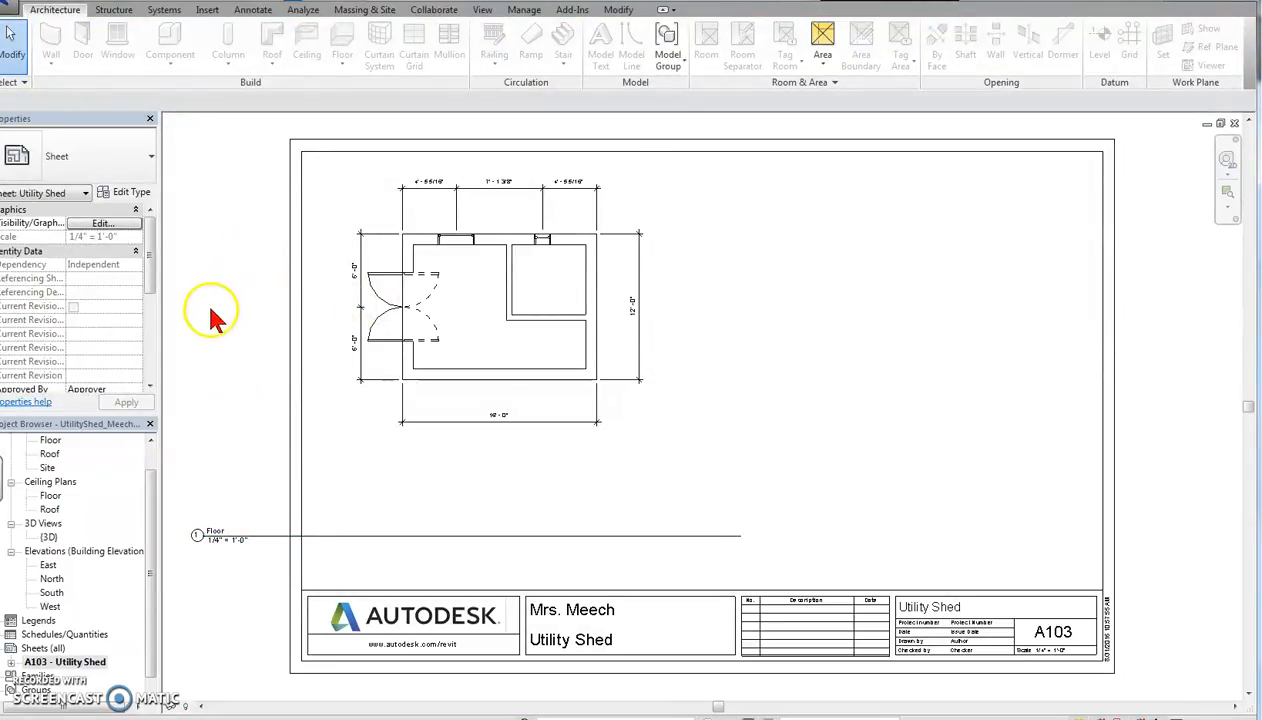
{"action": "left_click", "coordinate": [250, 541]}
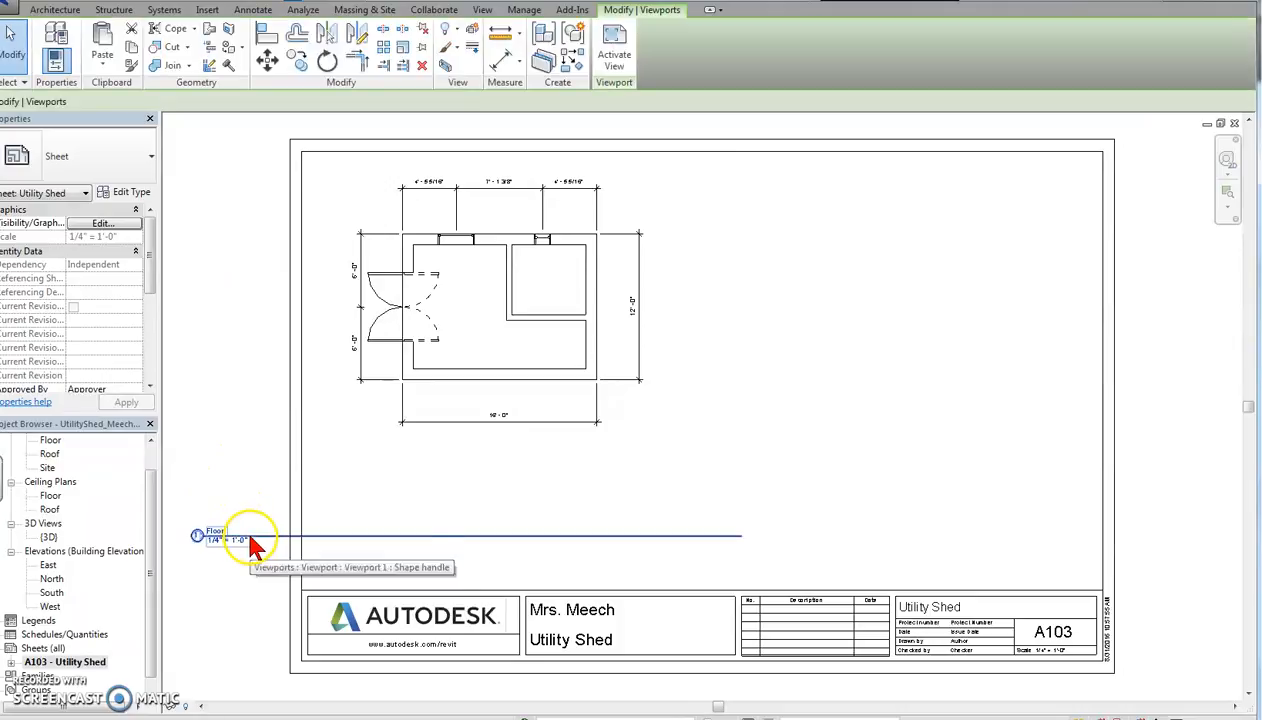
{"action": "left_click_drag", "start_coordinate": [267, 538], "coordinate": [444, 437]}
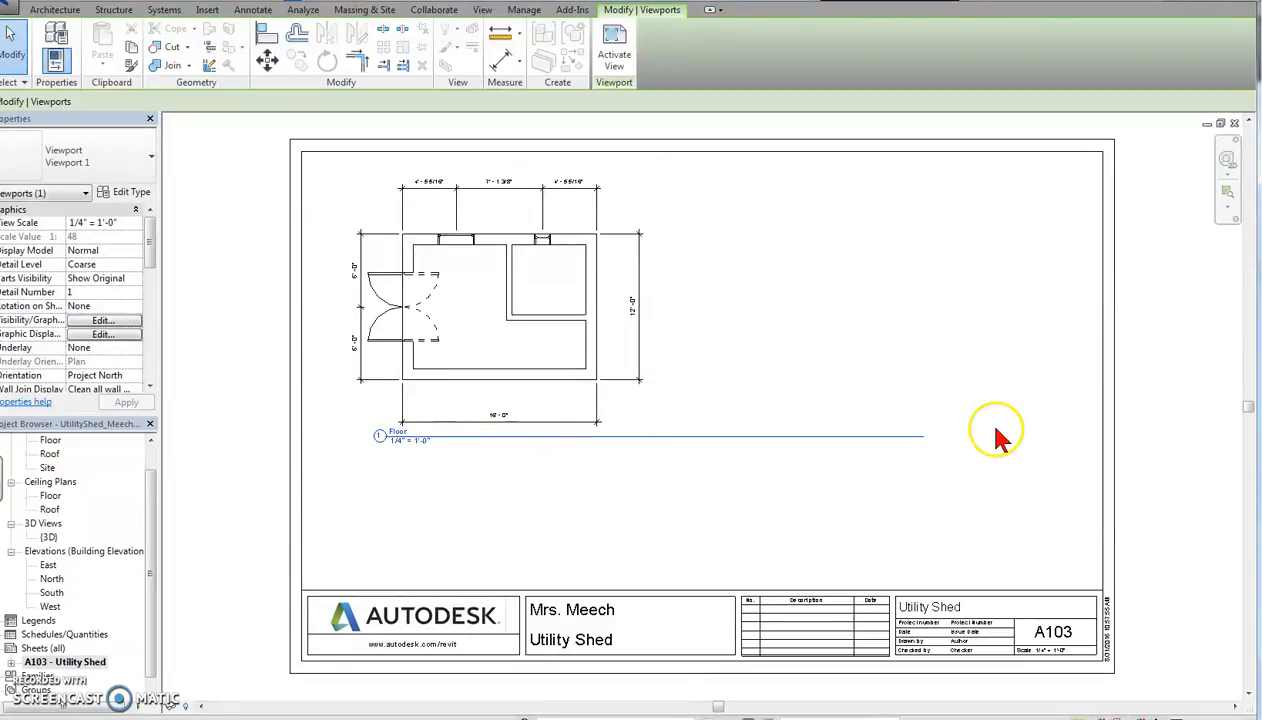
Shorten the Floor view title's line so it ends near the right edge of the plan.
{"action": "left_click", "coordinate": [484, 316]}
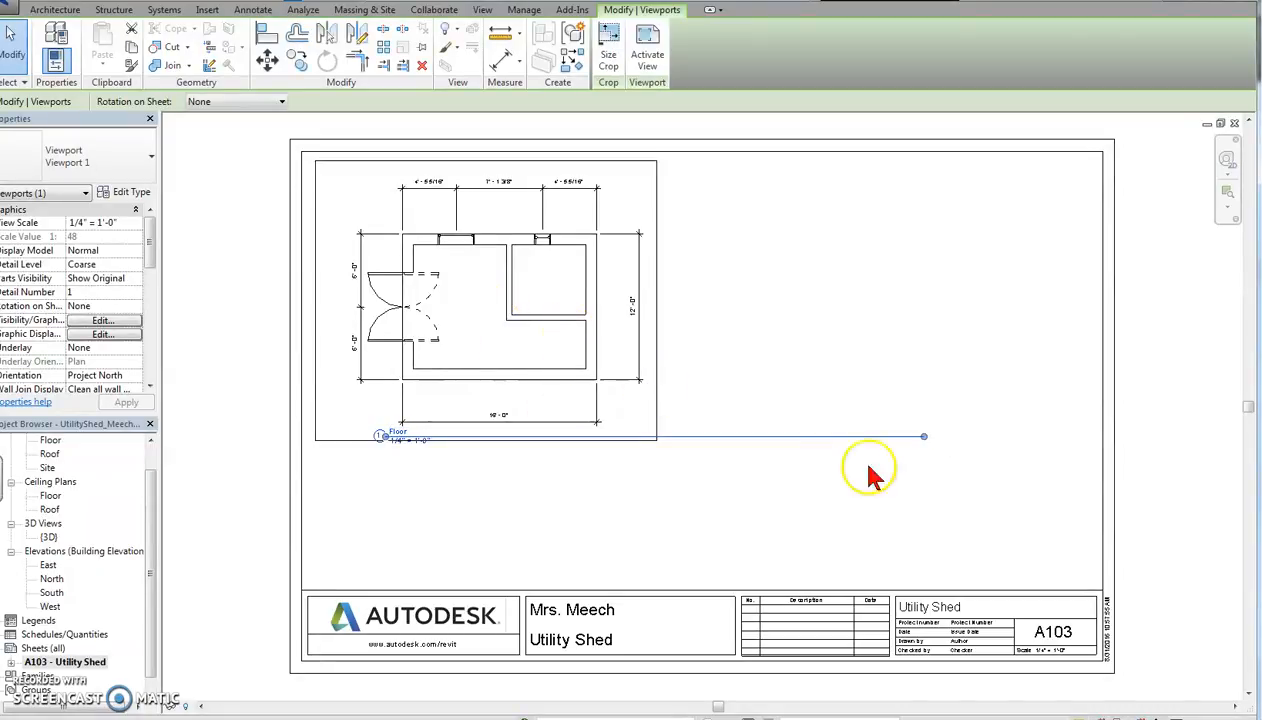
{"action": "left_click_drag", "start_coordinate": [924, 440], "coordinate": [590, 435]}
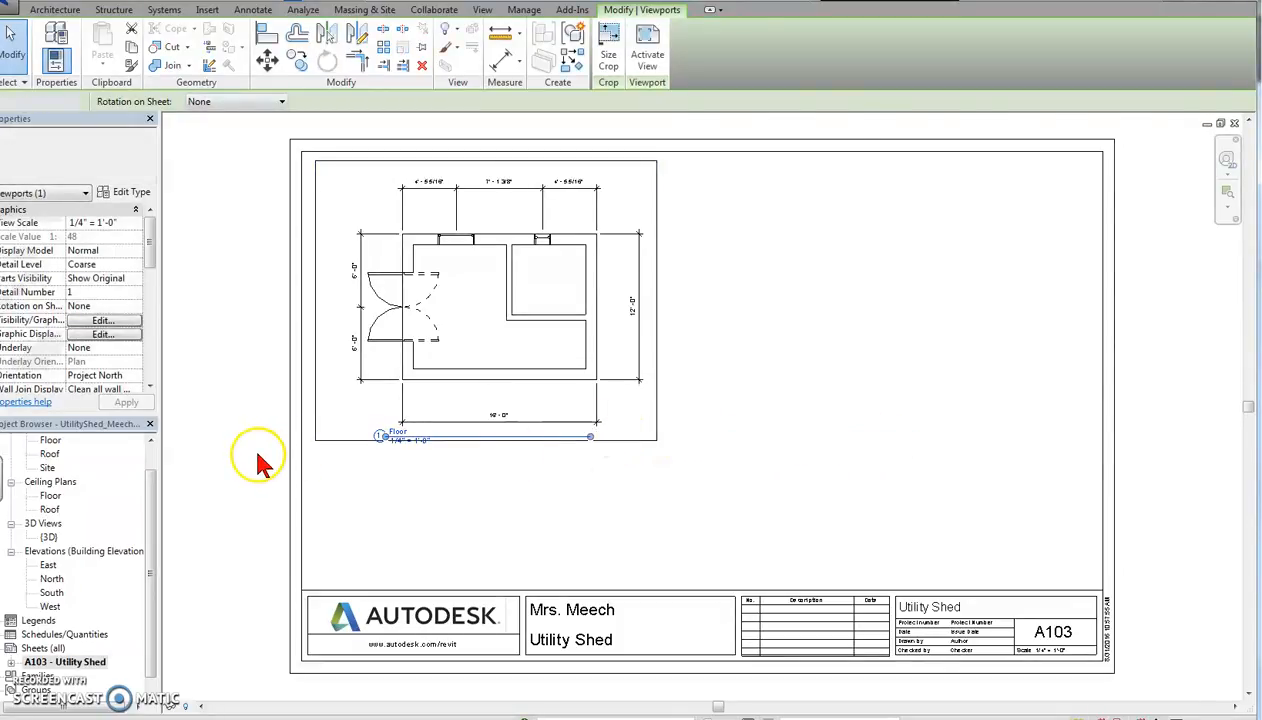
{"action": "left_click", "coordinate": [258, 453]}
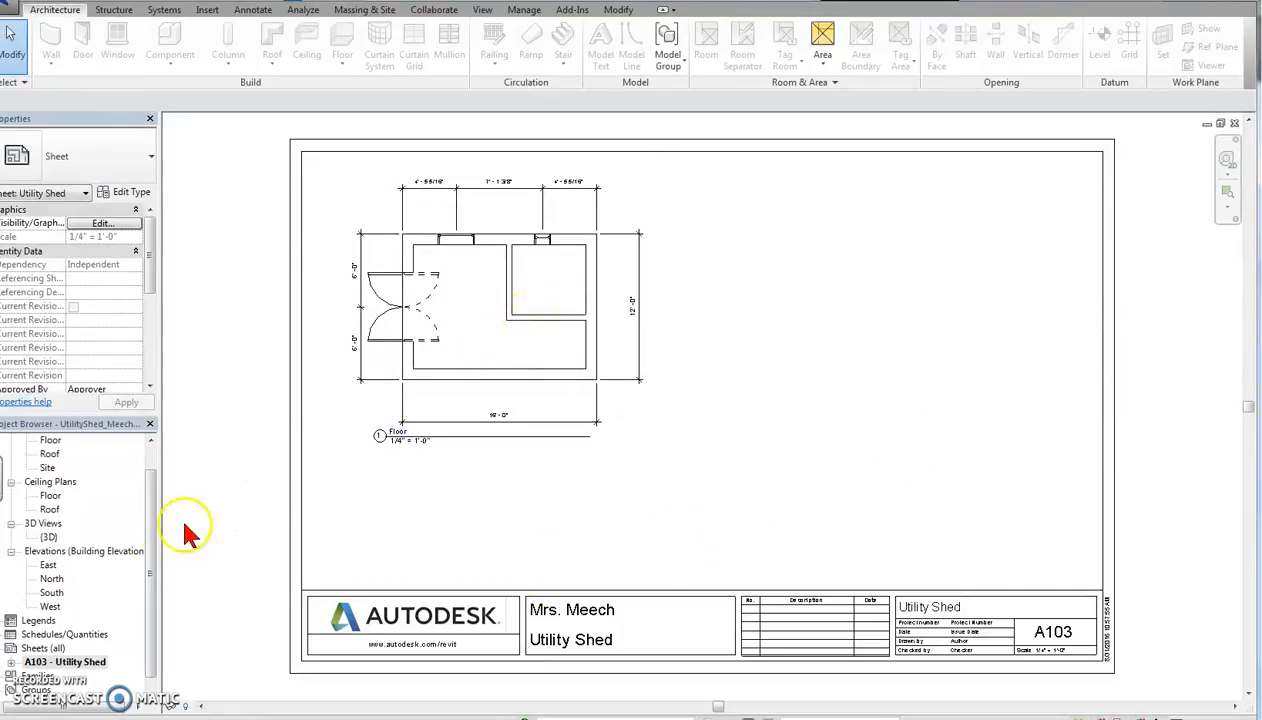
Place the East elevation view on the sheet, below the floor plan.
{"action": "left_click_drag", "start_coordinate": [158, 524], "coordinate": [155, 497]}
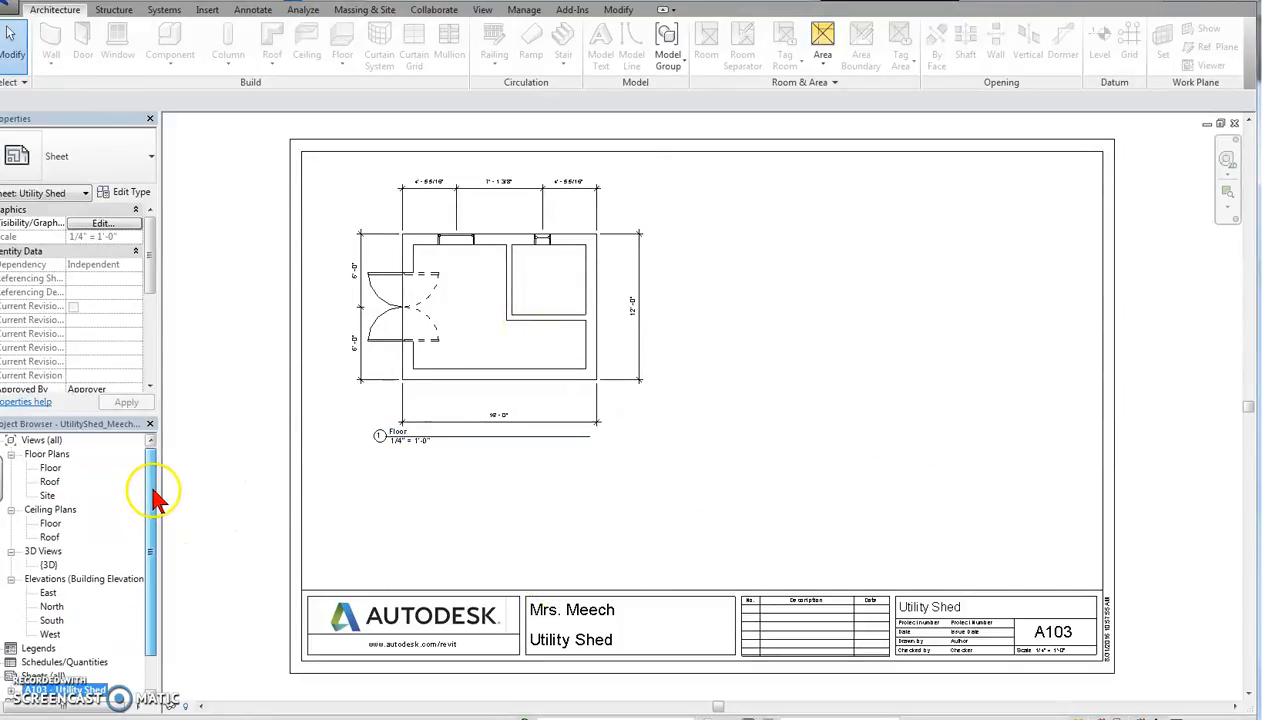
{"action": "left_click", "coordinate": [47, 596]}
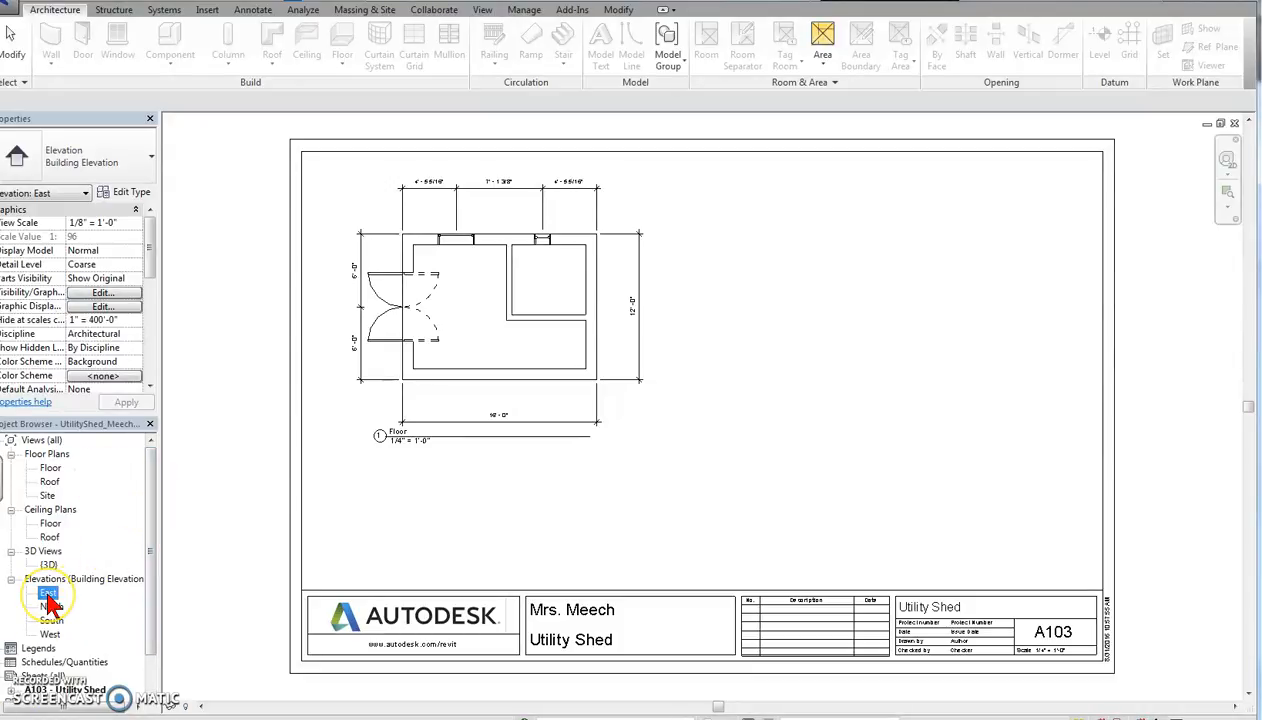
{"action": "left_click_drag", "start_coordinate": [278, 620], "coordinate": [701, 507]}
{"action": "left_click", "coordinate": [727, 505]}
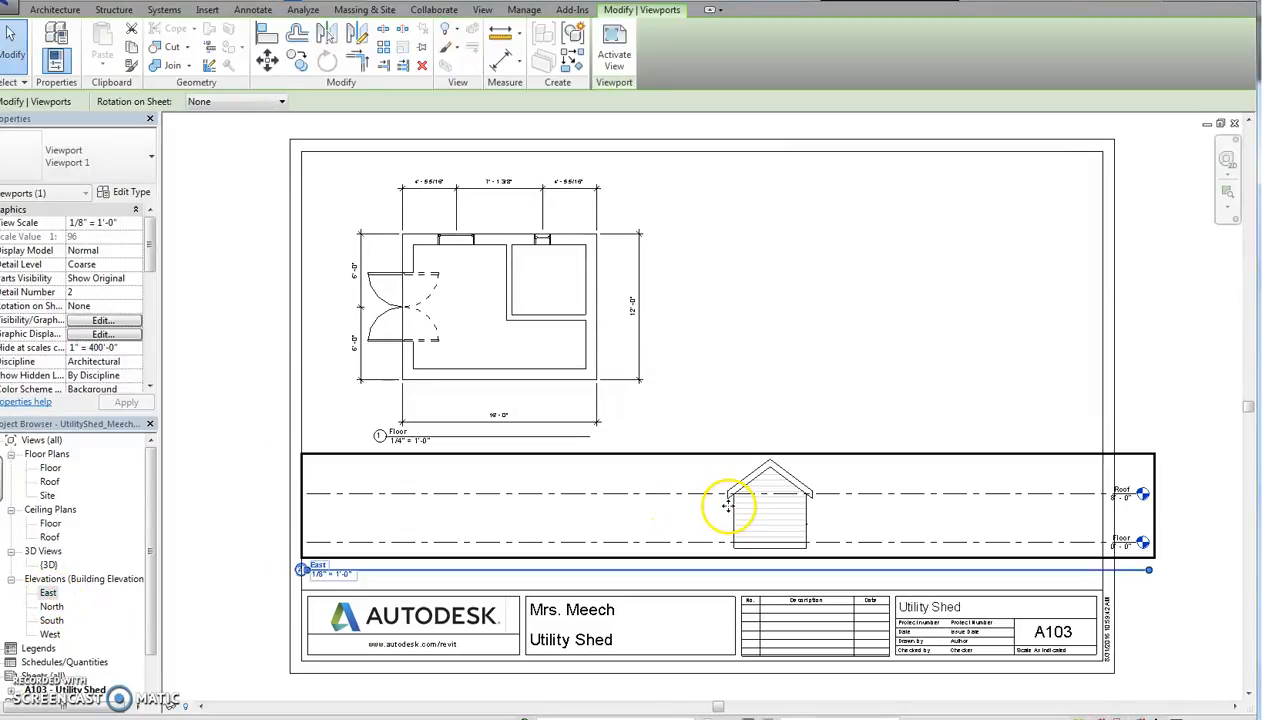
Replace the East elevation on the sheet with the West elevation, placed beneath the Floor plan near the sheet's left border.
{"action": "key", "text": "Delete"}
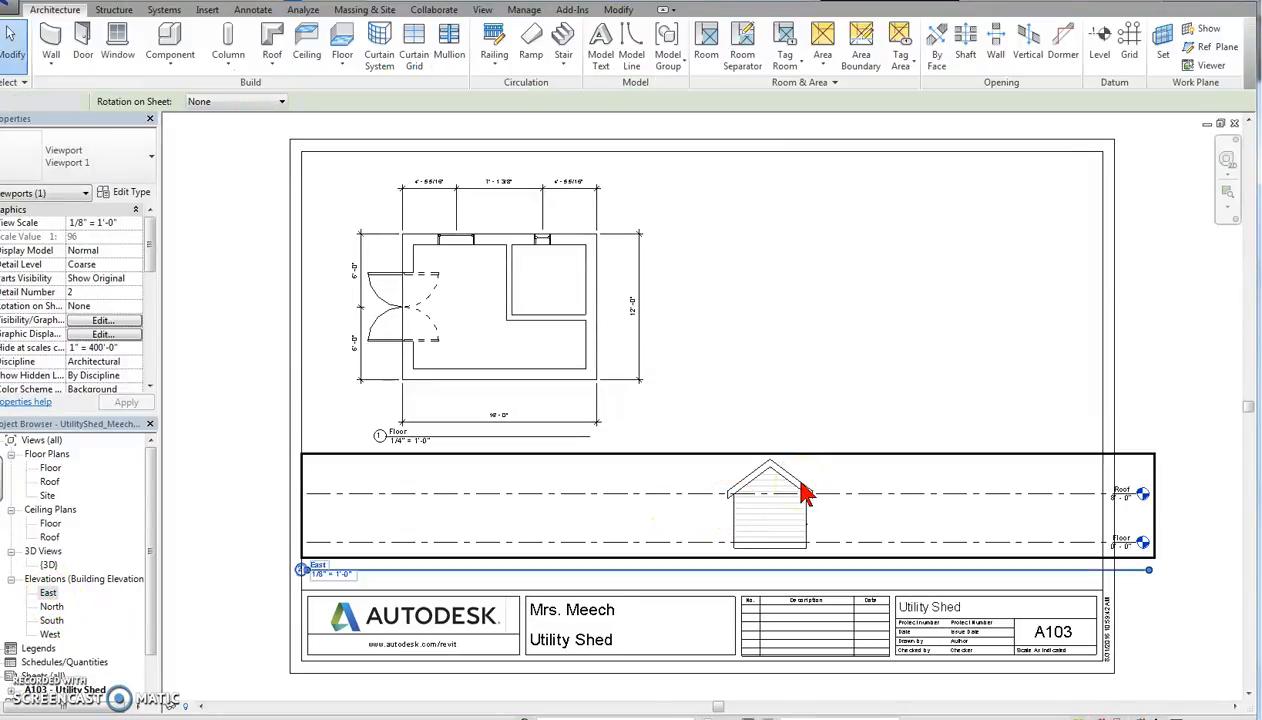
{"action": "left_click_drag", "start_coordinate": [50, 634], "coordinate": [642, 506]}
{"action": "left_click", "coordinate": [636, 508]}
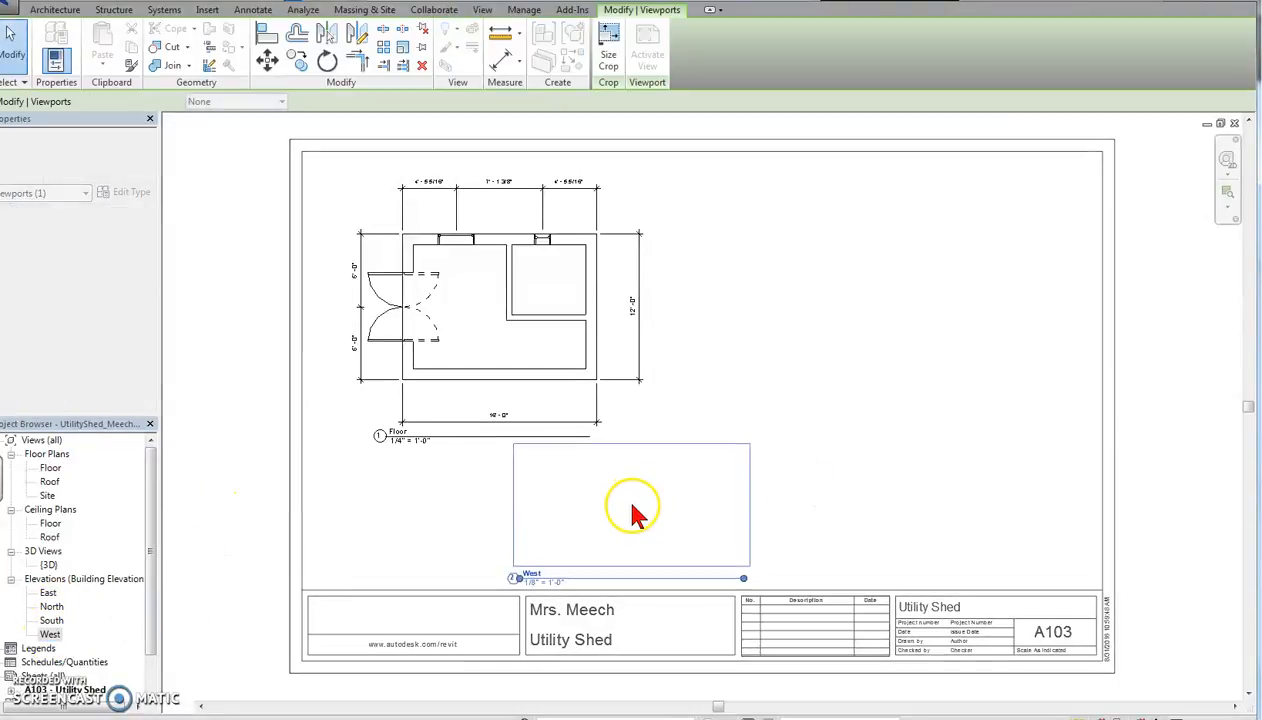
{"action": "left_click_drag", "start_coordinate": [620, 505], "coordinate": [437, 511]}
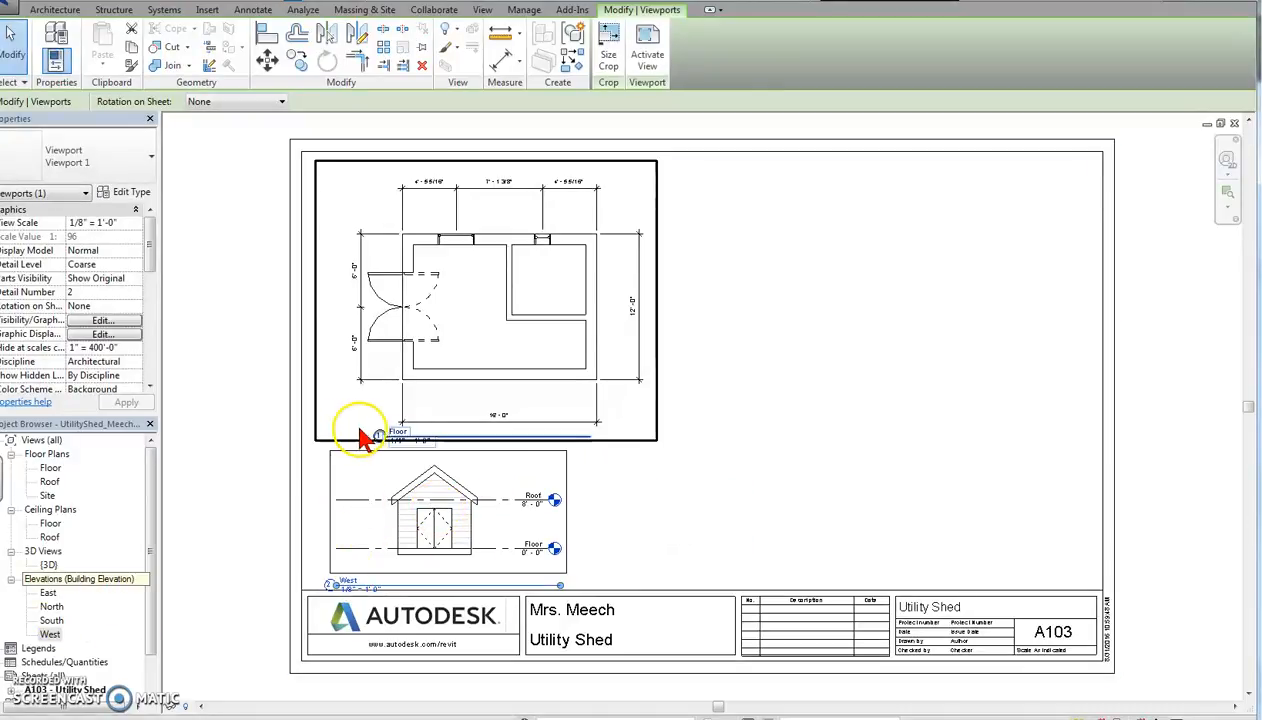
{"action": "left_click", "coordinate": [48, 594]}
{"action": "left_click", "coordinate": [791, 480]}
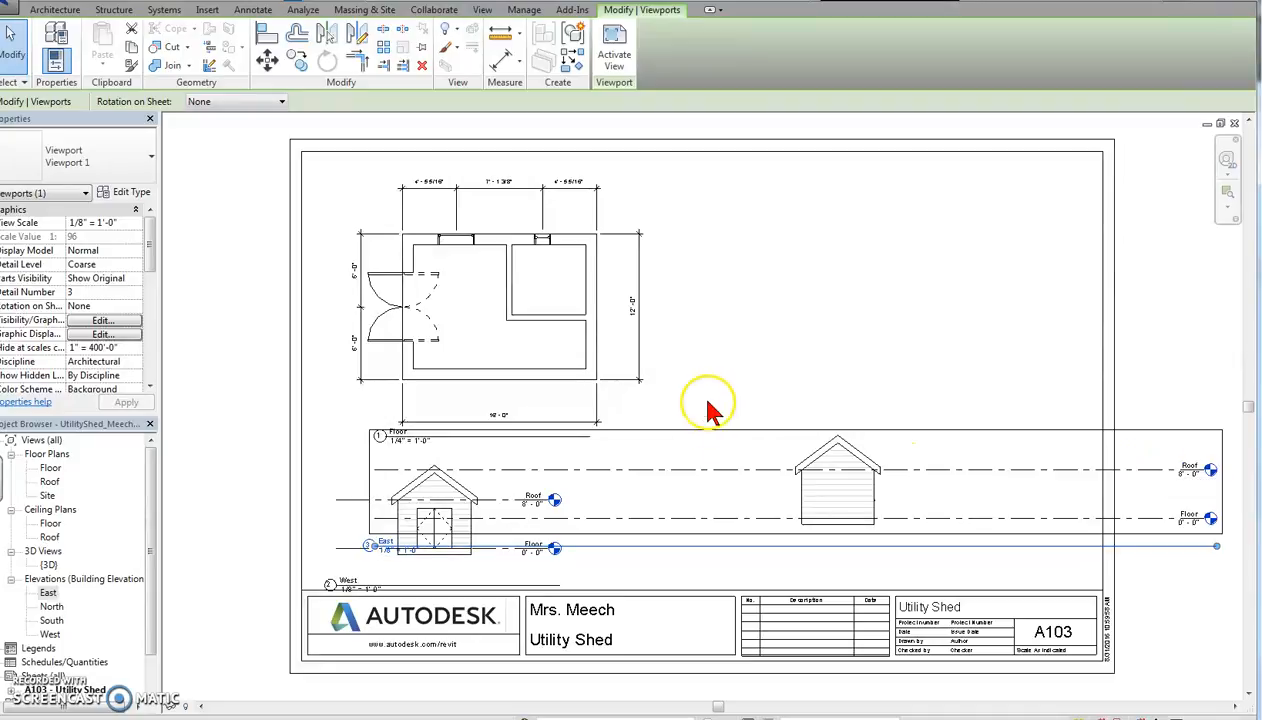
{"action": "left_click", "coordinate": [424, 572]}
{"action": "key", "text": "Delete"}
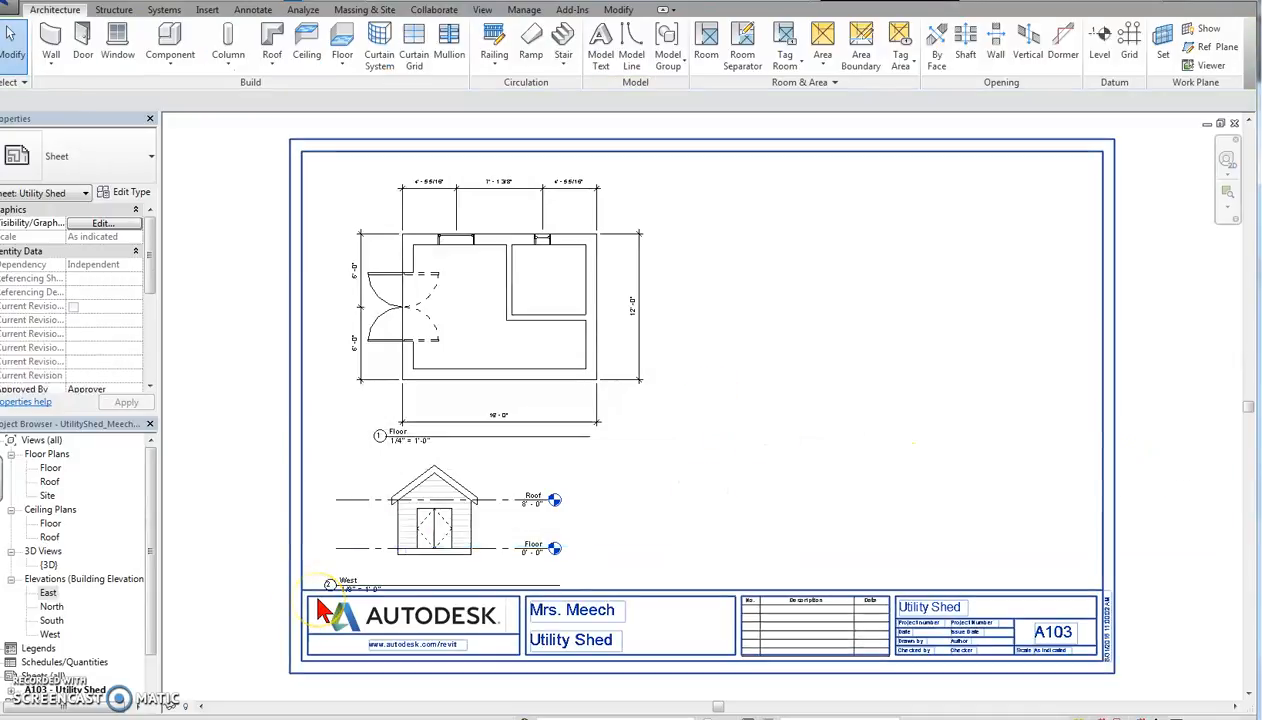
Open the West elevation, show its crop region and pull the crop's left edge slightly closer to the shed.
{"action": "double_click", "coordinate": [50, 634]}
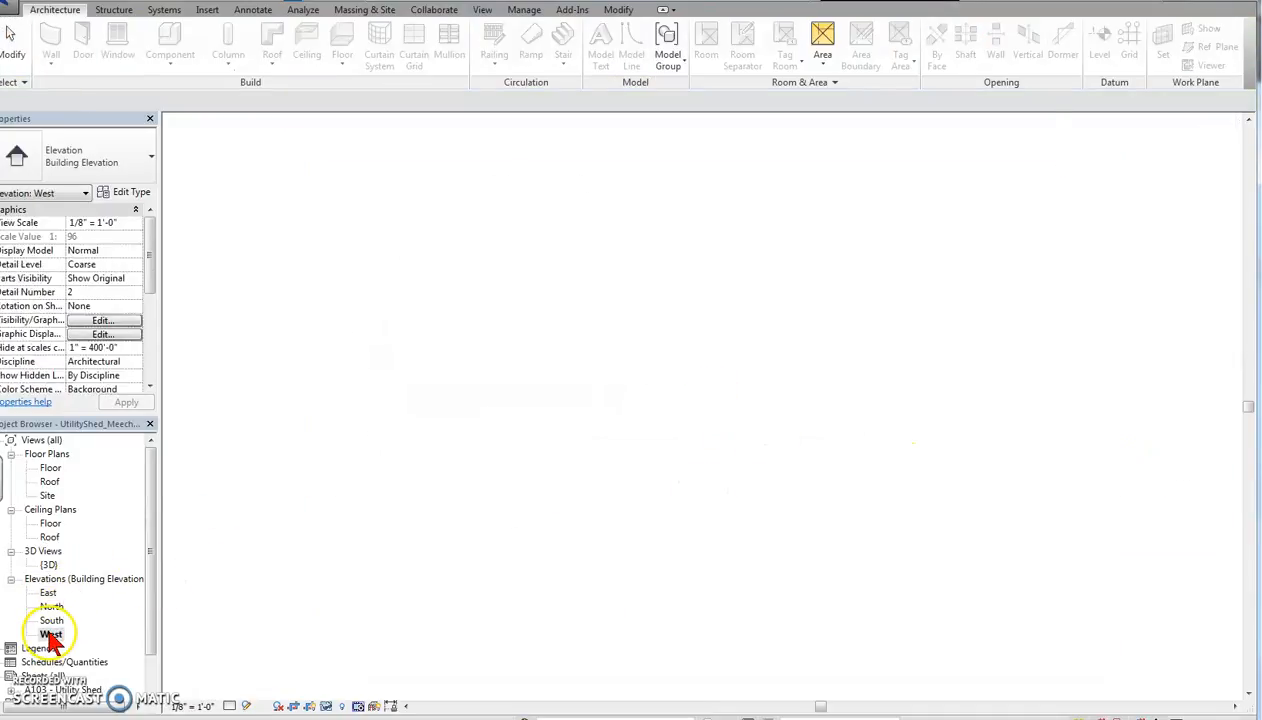
{"action": "left_click", "coordinate": [311, 706]}
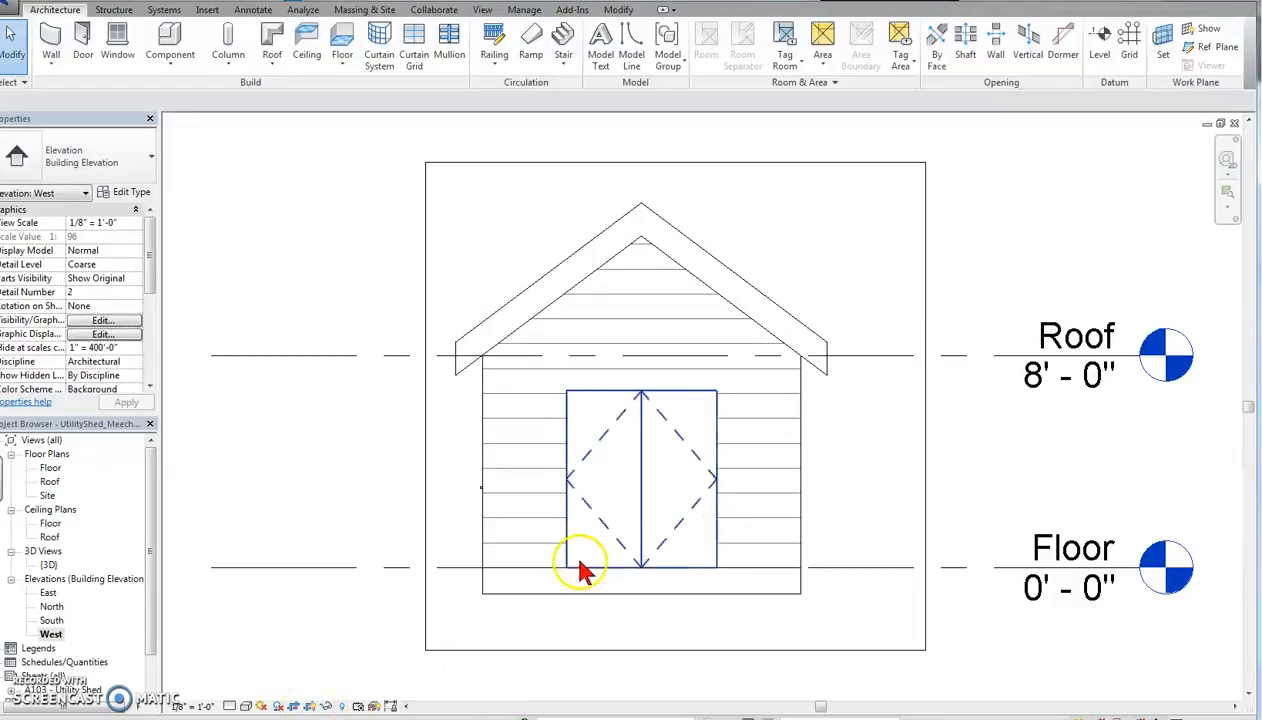
{"action": "left_click", "coordinate": [426, 440]}
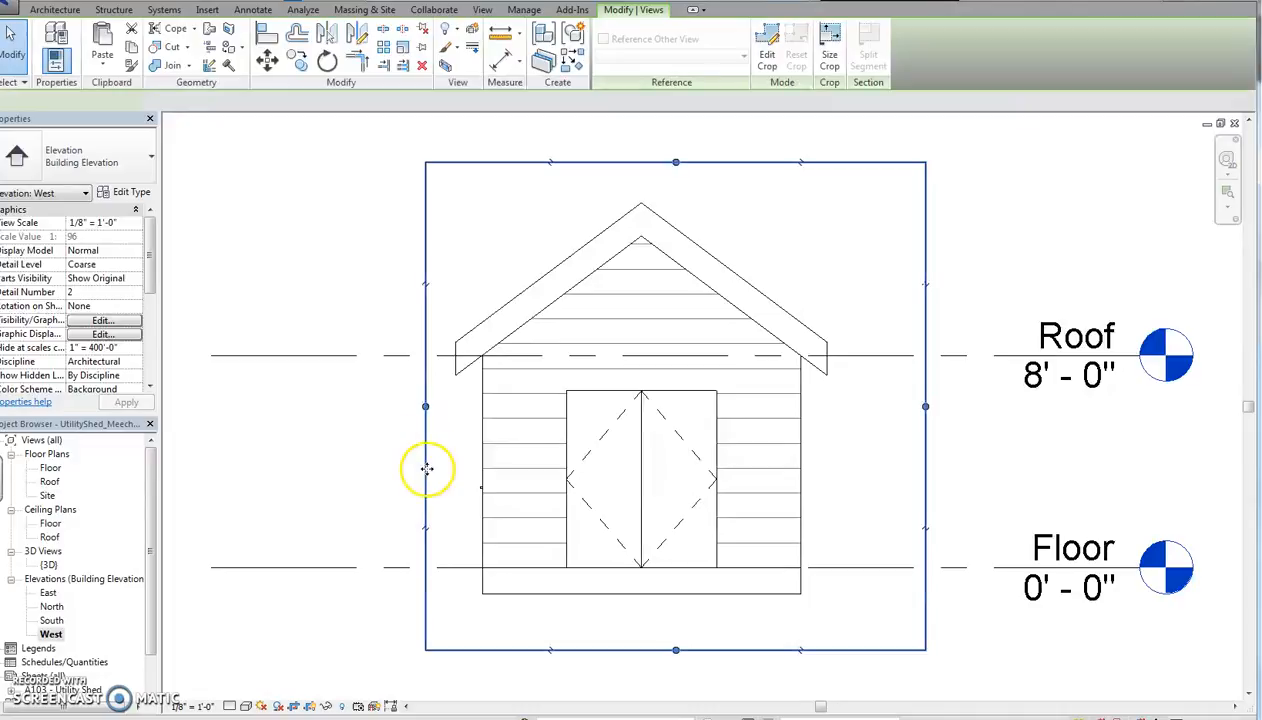
{"action": "left_click_drag", "start_coordinate": [425, 408], "coordinate": [436, 406]}
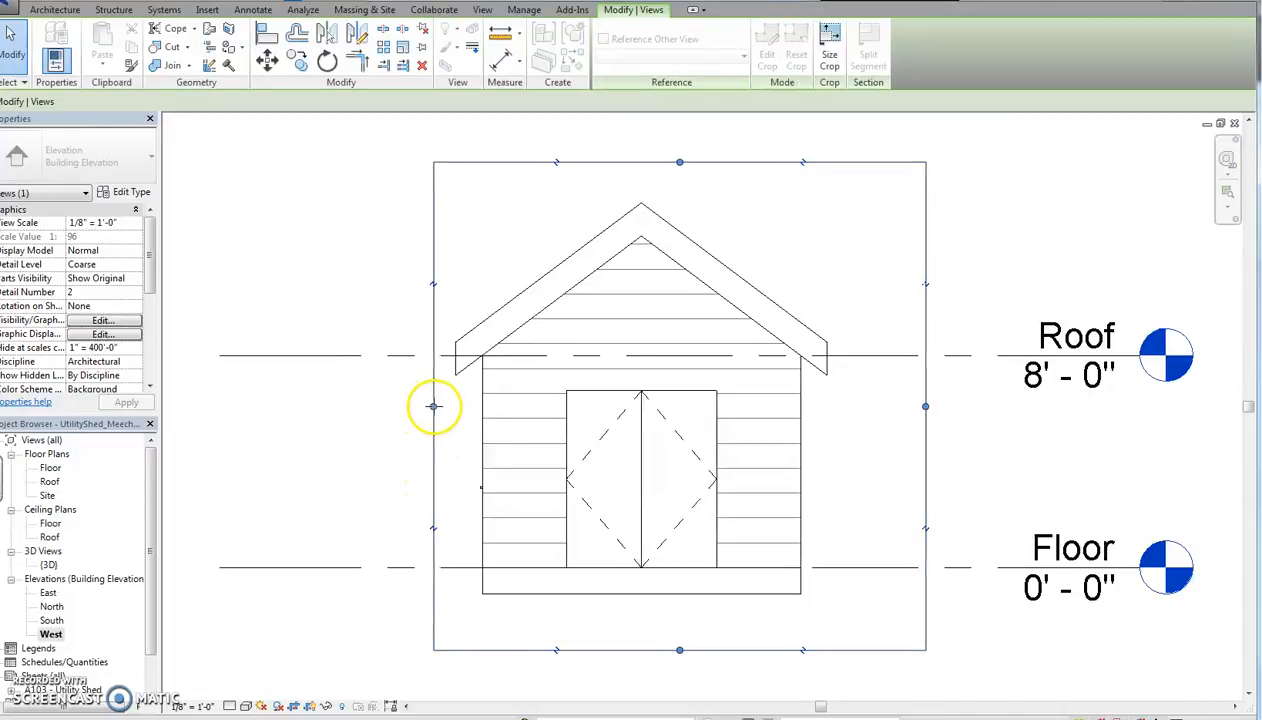
Shorten the Roof and Floor level lines at both ends, bringing them closer to the shed, and hide the crop region.
{"action": "left_click", "coordinate": [340, 356]}
{"action": "left_click", "coordinate": [326, 568]}
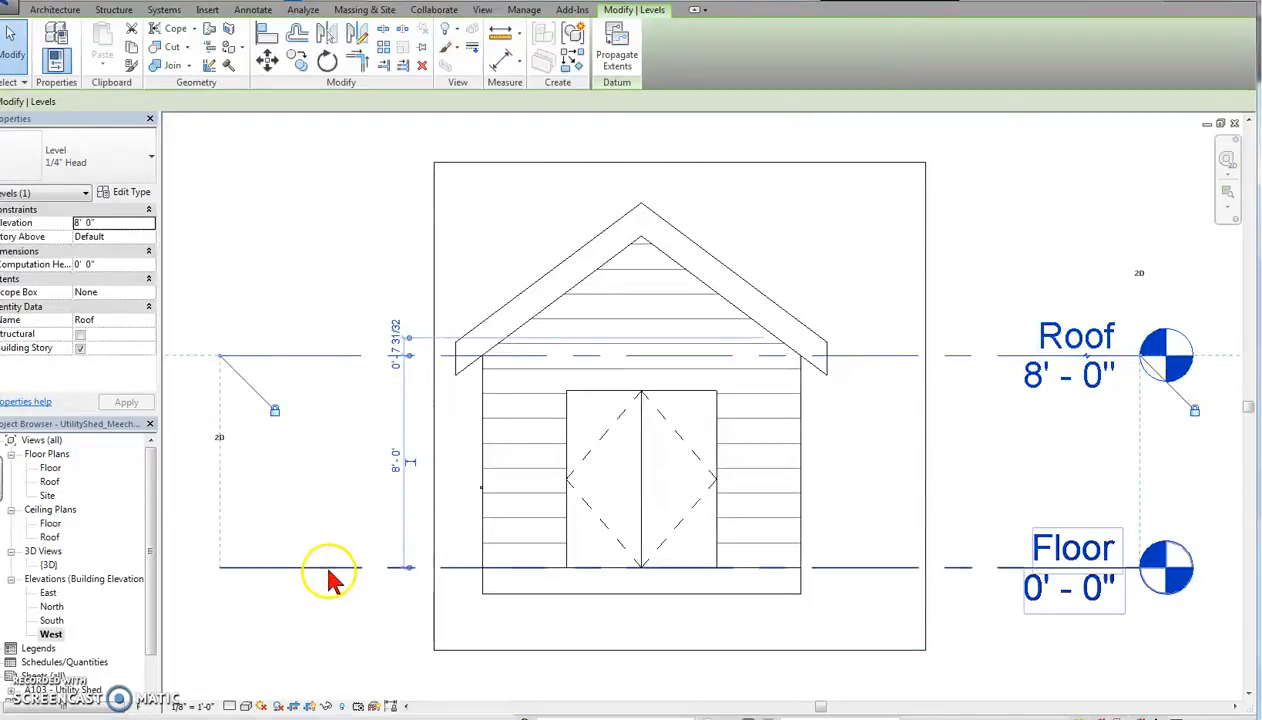
{"action": "left_click", "coordinate": [232, 356]}
{"action": "left_click_drag", "start_coordinate": [220, 356], "coordinate": [411, 358]}
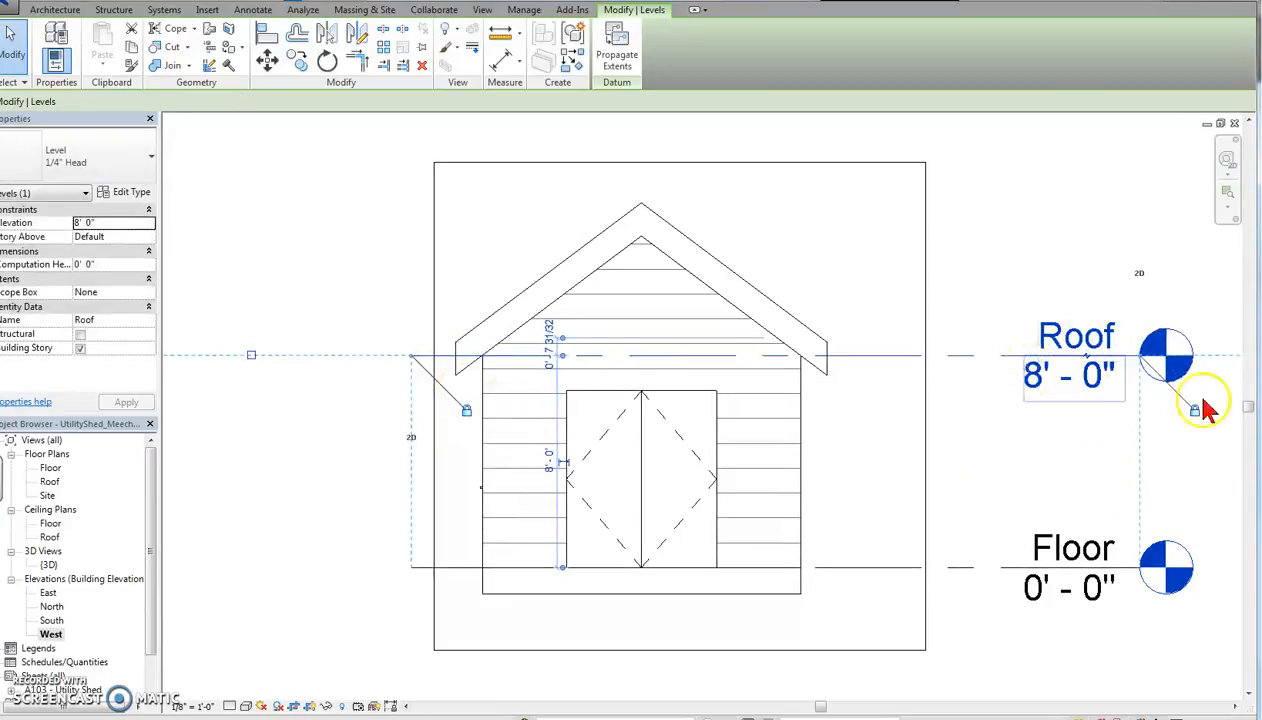
{"action": "left_click_drag", "start_coordinate": [1148, 368], "coordinate": [1048, 407]}
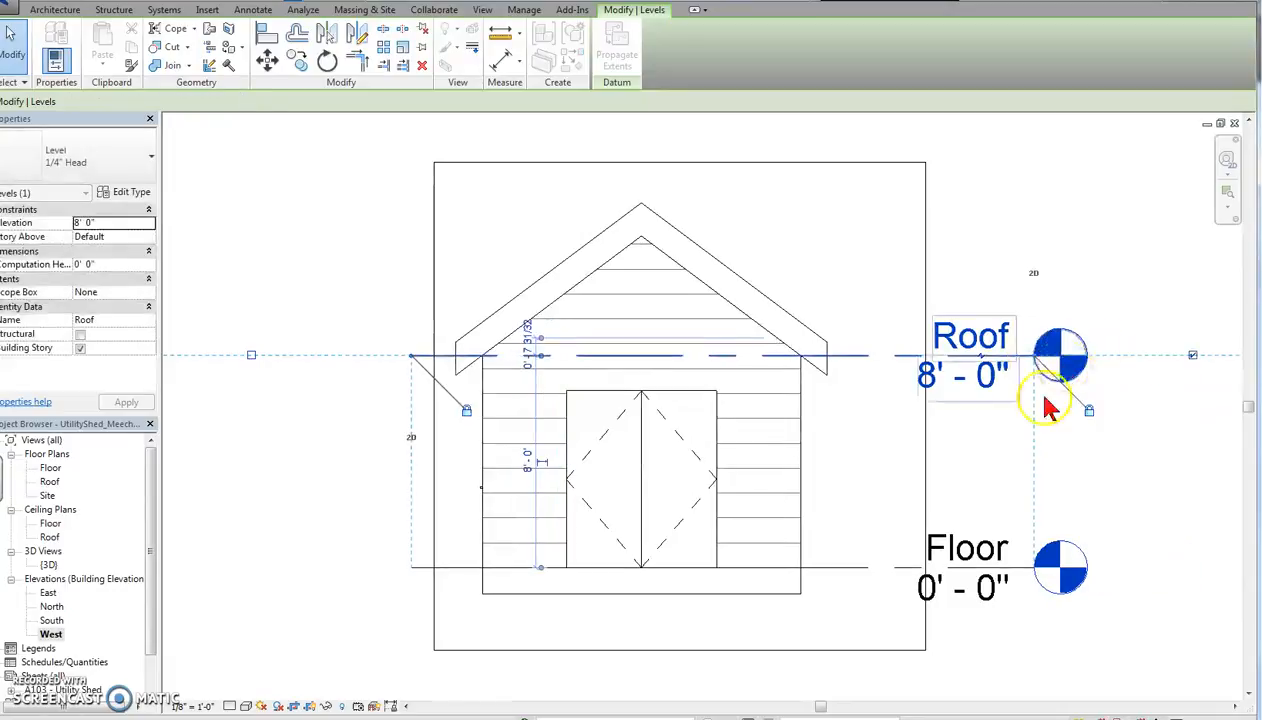
{"action": "left_click", "coordinate": [293, 531]}
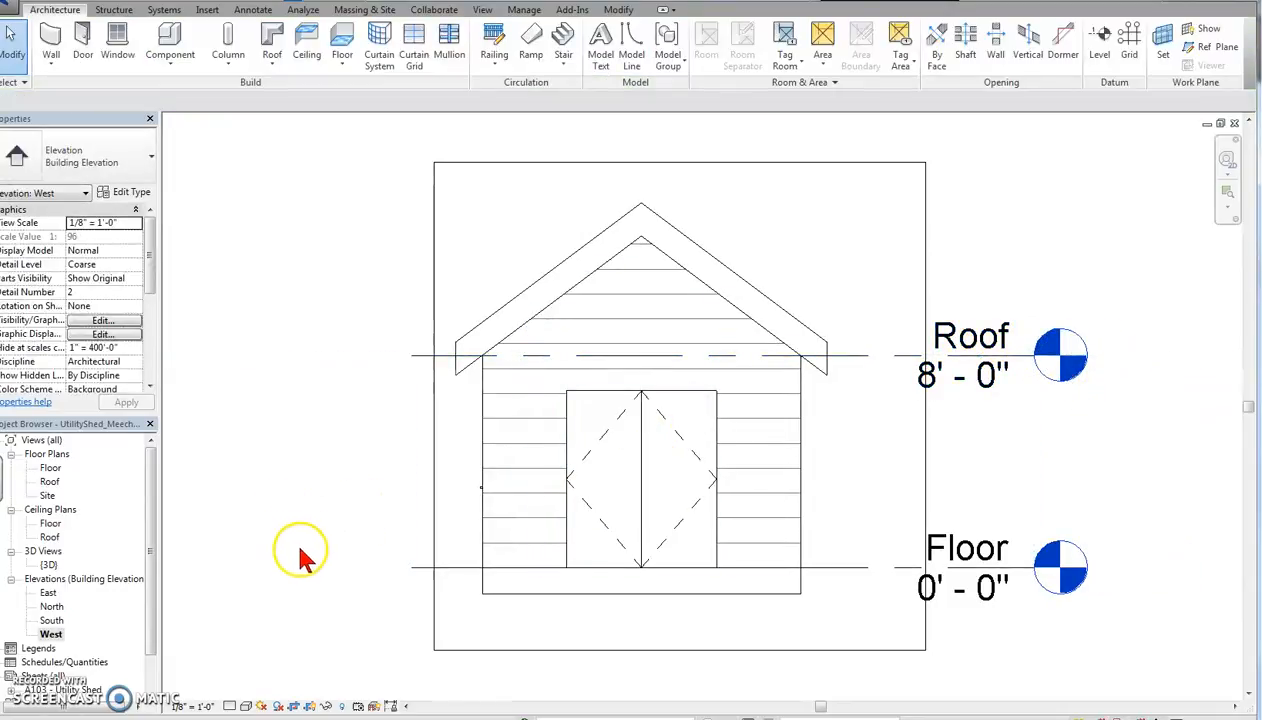
{"action": "left_click", "coordinate": [311, 706]}
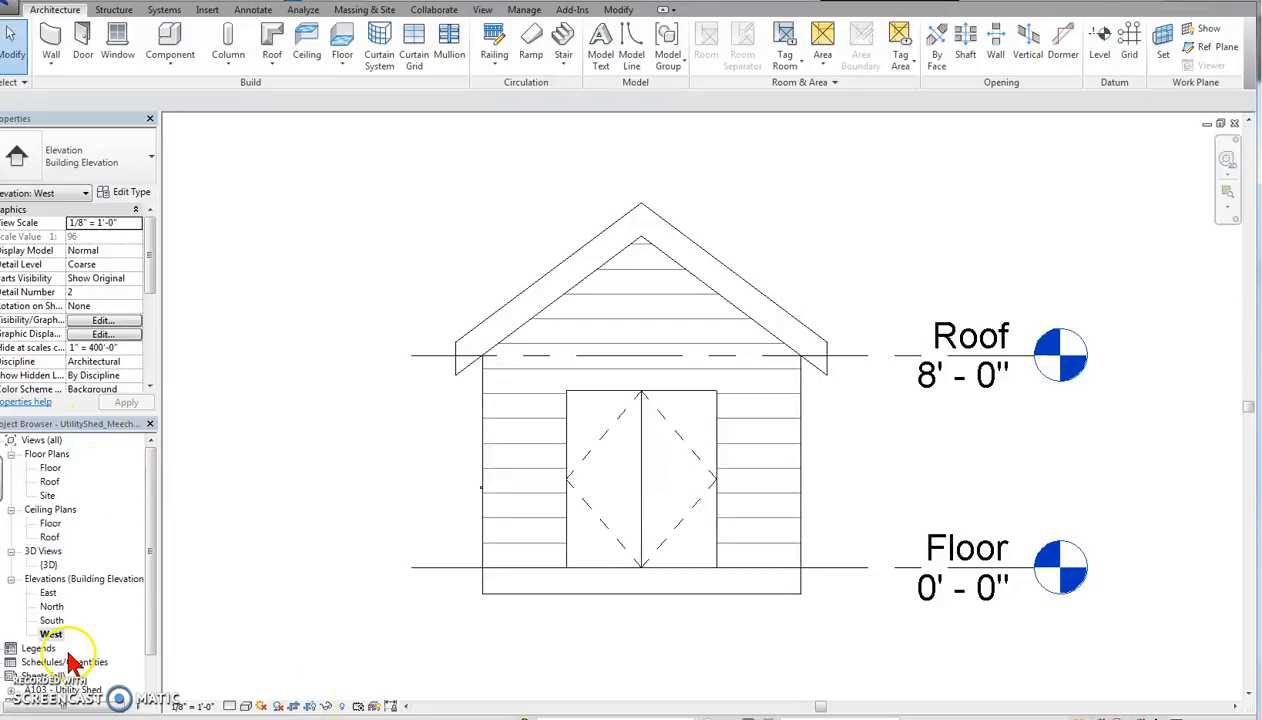
Reopen sheet A103 - Utility Shed and shift the West viewport right so it sits more centrally beneath the floor plan.
{"action": "double_click", "coordinate": [66, 690]}
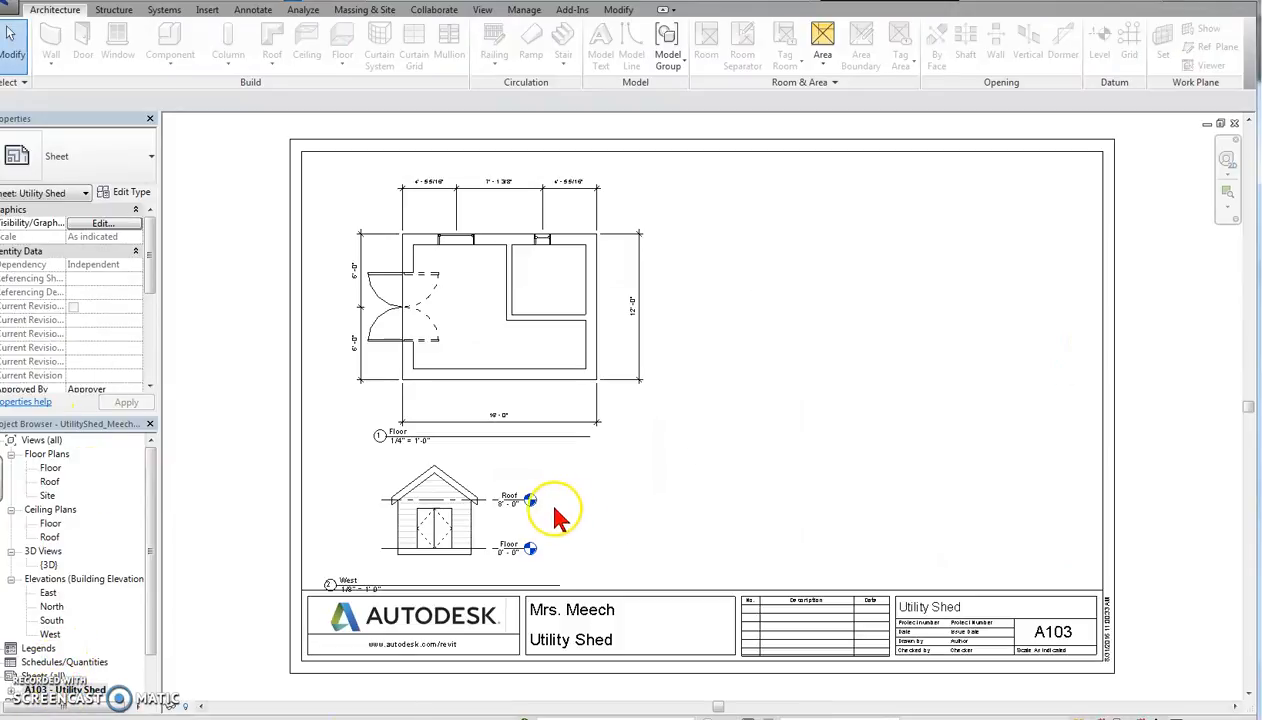
{"action": "left_click", "coordinate": [425, 567]}
{"action": "left_click_drag", "start_coordinate": [425, 567], "coordinate": [464, 567]}
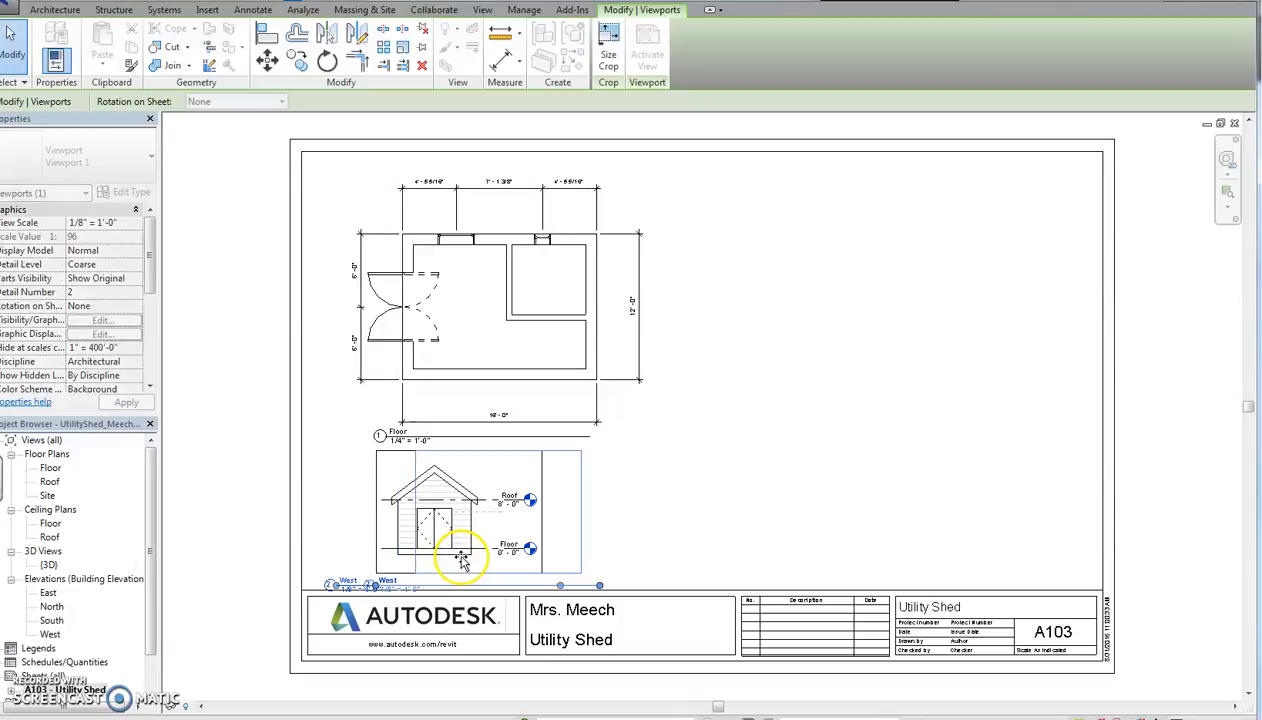
{"action": "left_click", "coordinate": [305, 538]}
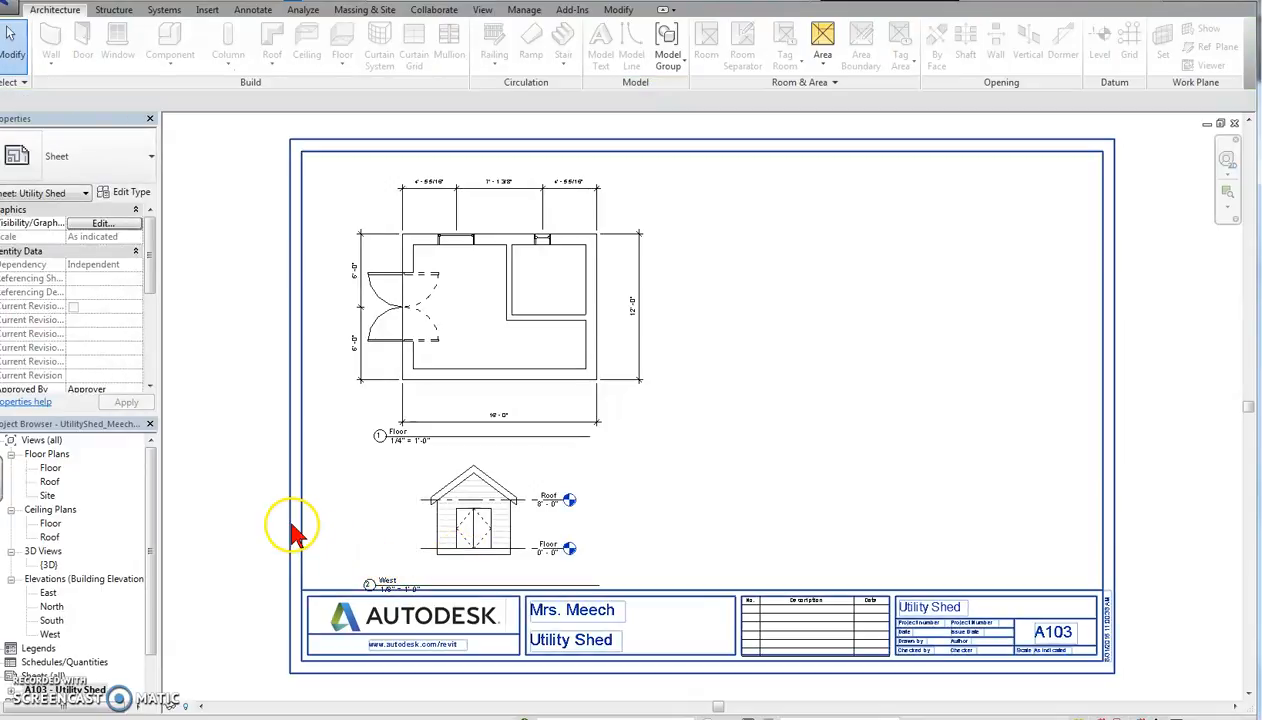
Move the West view title up beneath the elevation, aligned with the Floor title, and shorten its line to end level with the Floor title's line.
{"action": "left_click", "coordinate": [445, 594]}
{"action": "left_click_drag", "start_coordinate": [445, 594], "coordinate": [451, 566]}
{"action": "left_click", "coordinate": [515, 506]}
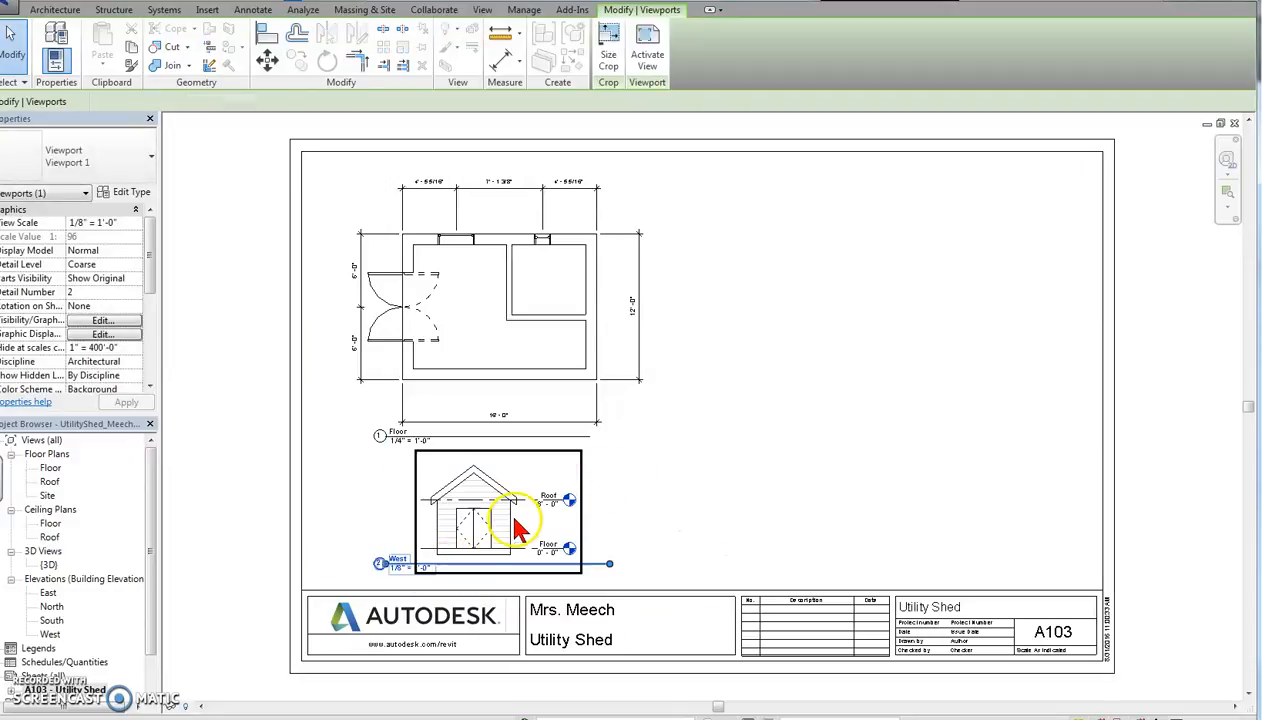
{"action": "left_click_drag", "start_coordinate": [610, 564], "coordinate": [590, 564]}
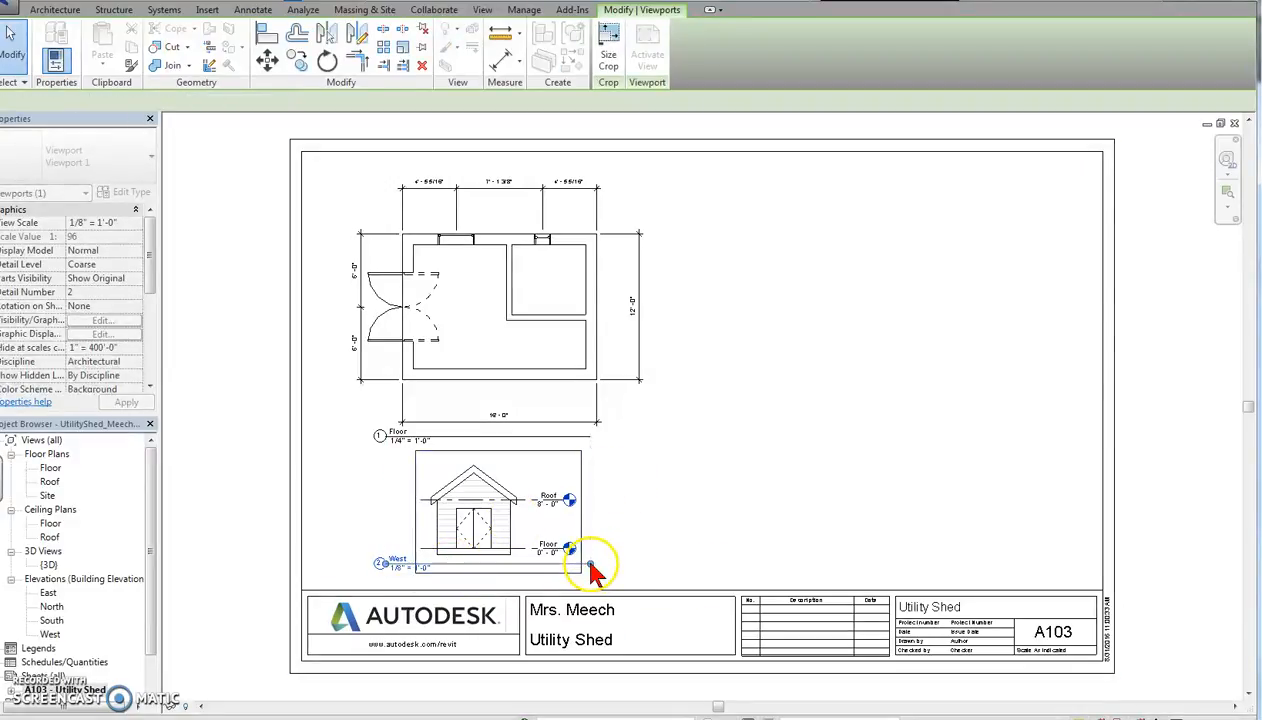
{"action": "left_click", "coordinate": [222, 468]}
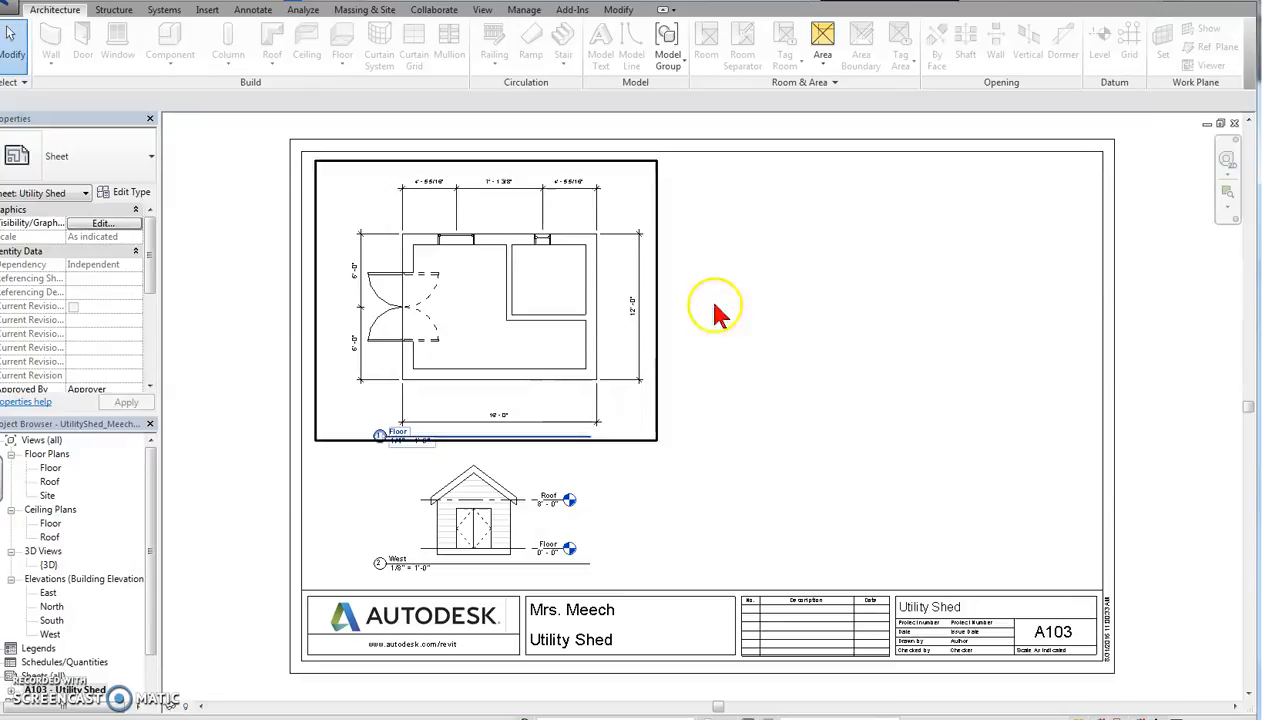
Place the {3D} view on the sheet in the upper-right area beside the floor plan.
{"action": "left_click", "coordinate": [49, 566]}
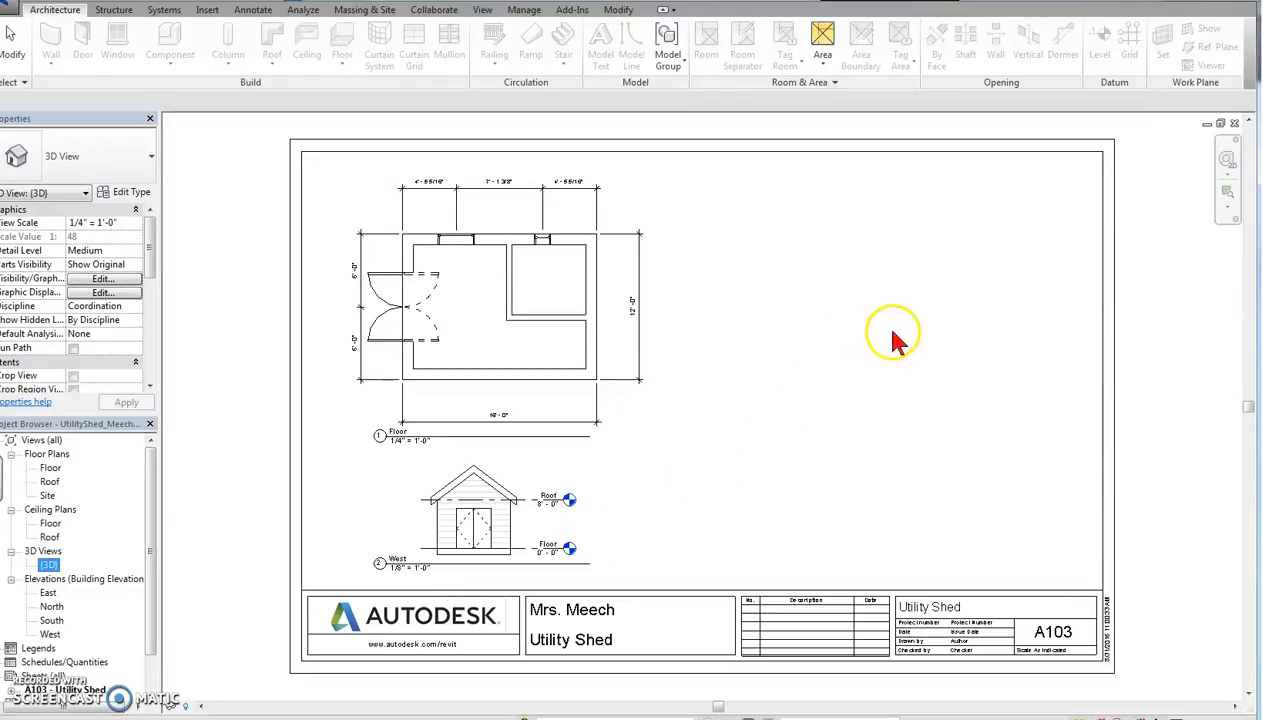
{"action": "left_click_drag", "start_coordinate": [49, 565], "coordinate": [893, 332]}
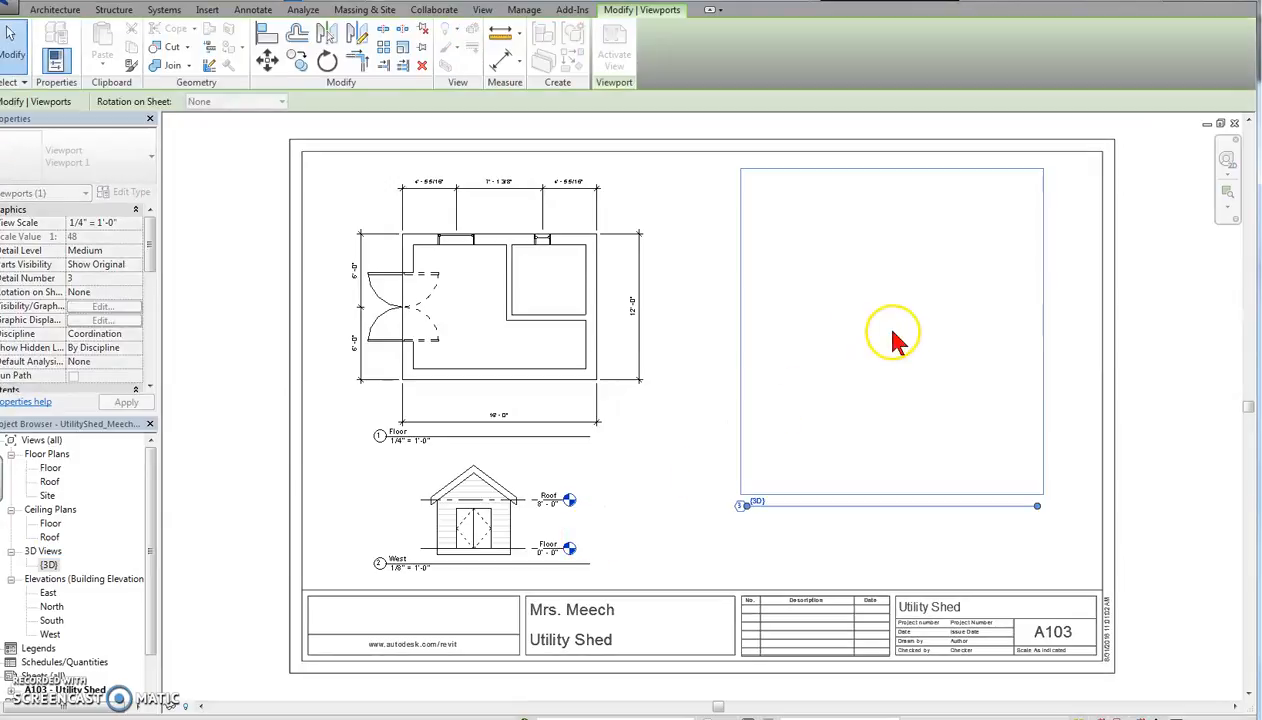
{"action": "left_click", "coordinate": [950, 331]}
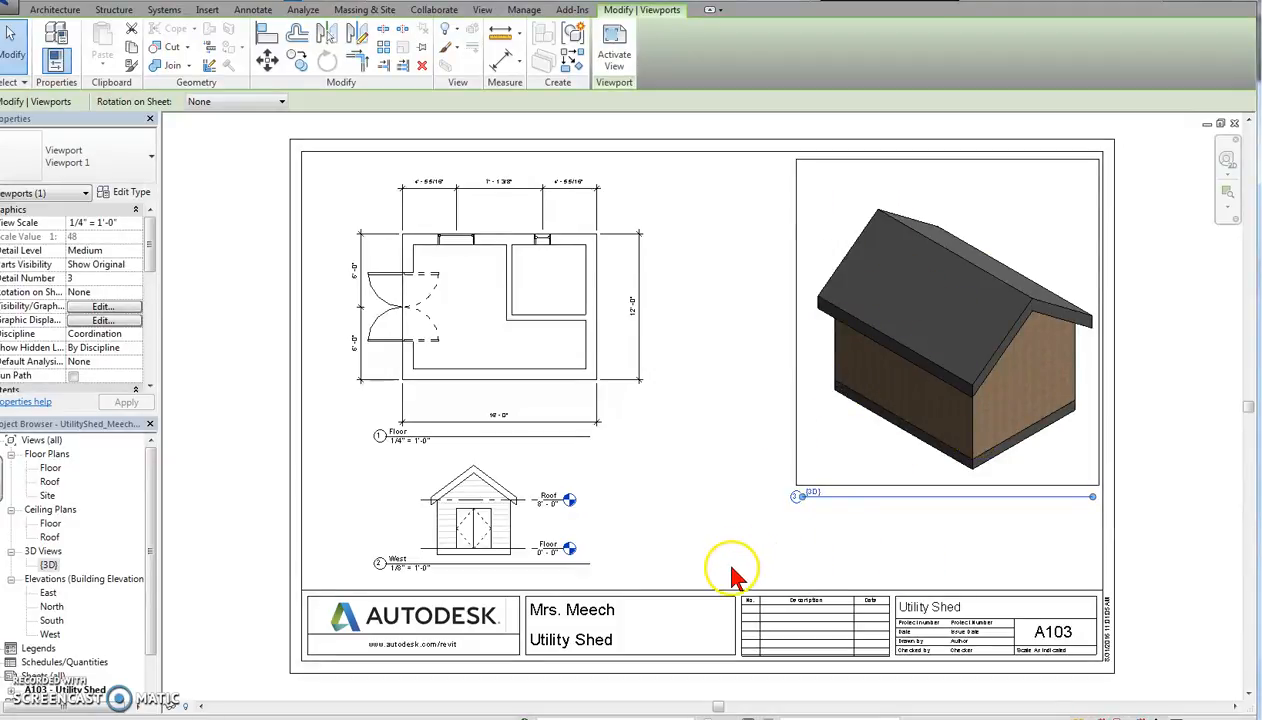
Try orienting the {3D} view to its Left face and check how it looks on sheet A103.
{"action": "double_click", "coordinate": [48, 566]}
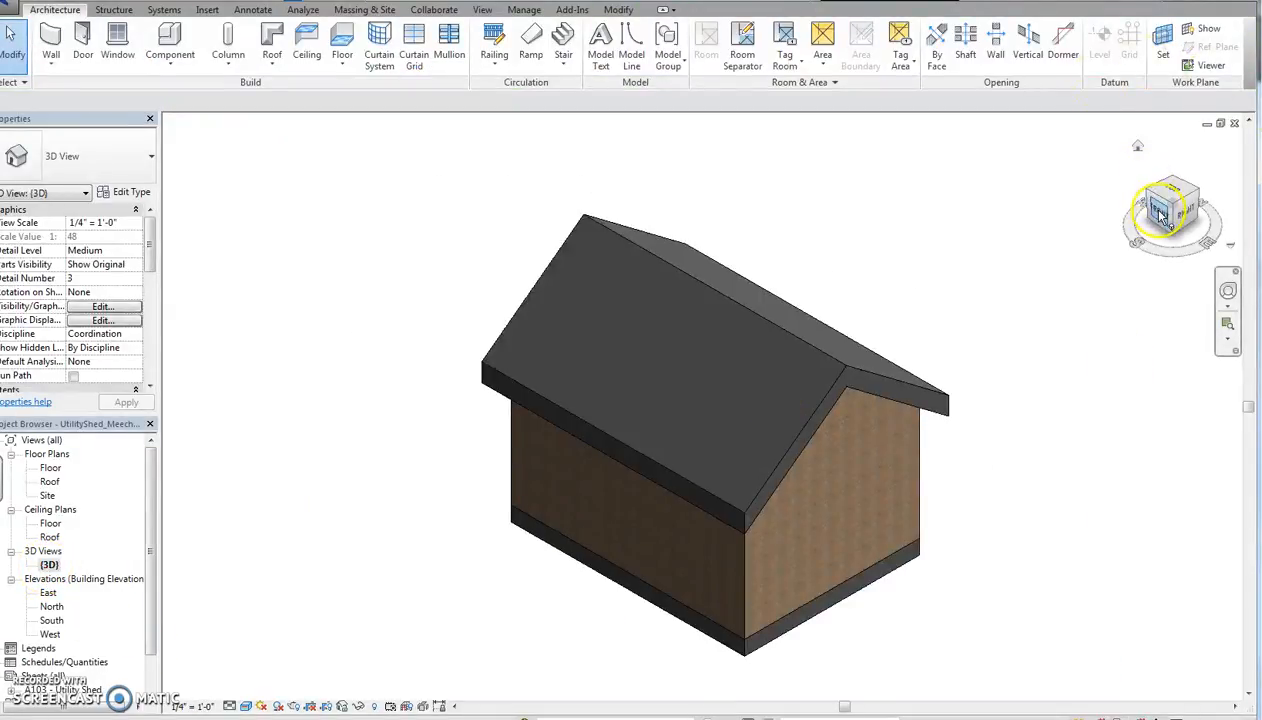
{"action": "left_click", "coordinate": [1160, 215]}
{"action": "left_click", "coordinate": [1132, 205]}
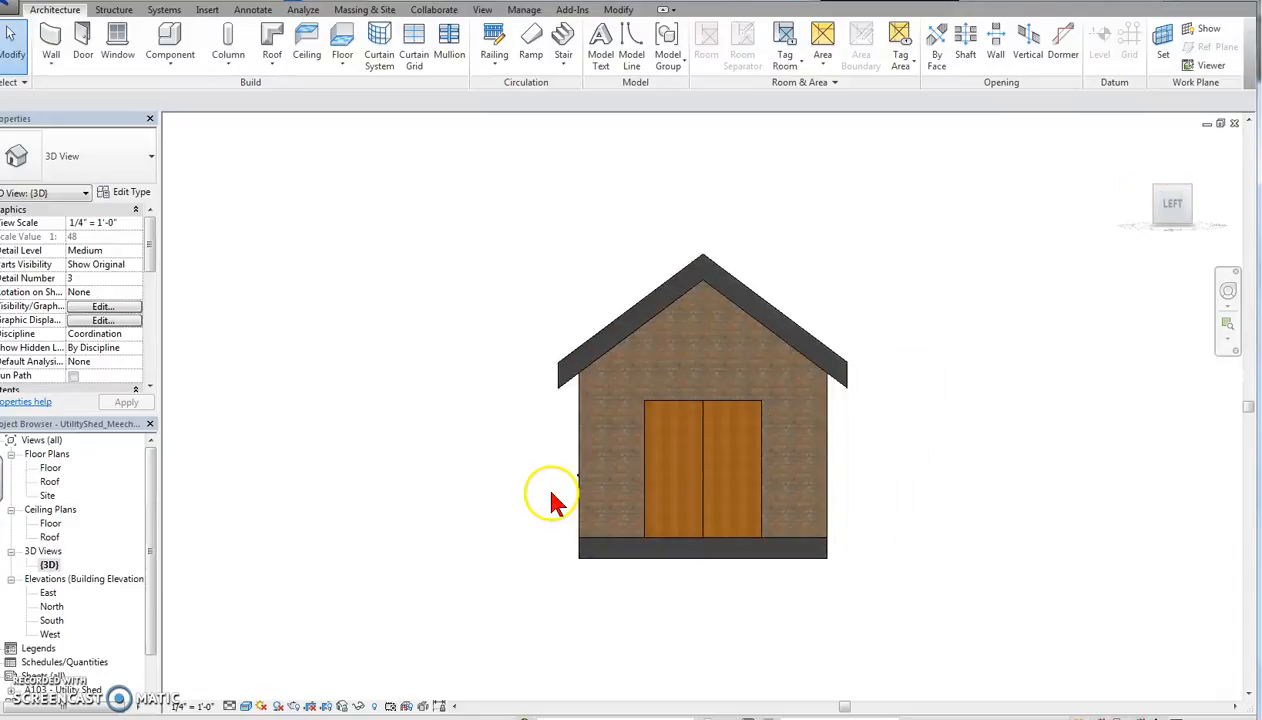
{"action": "double_click", "coordinate": [62, 690]}
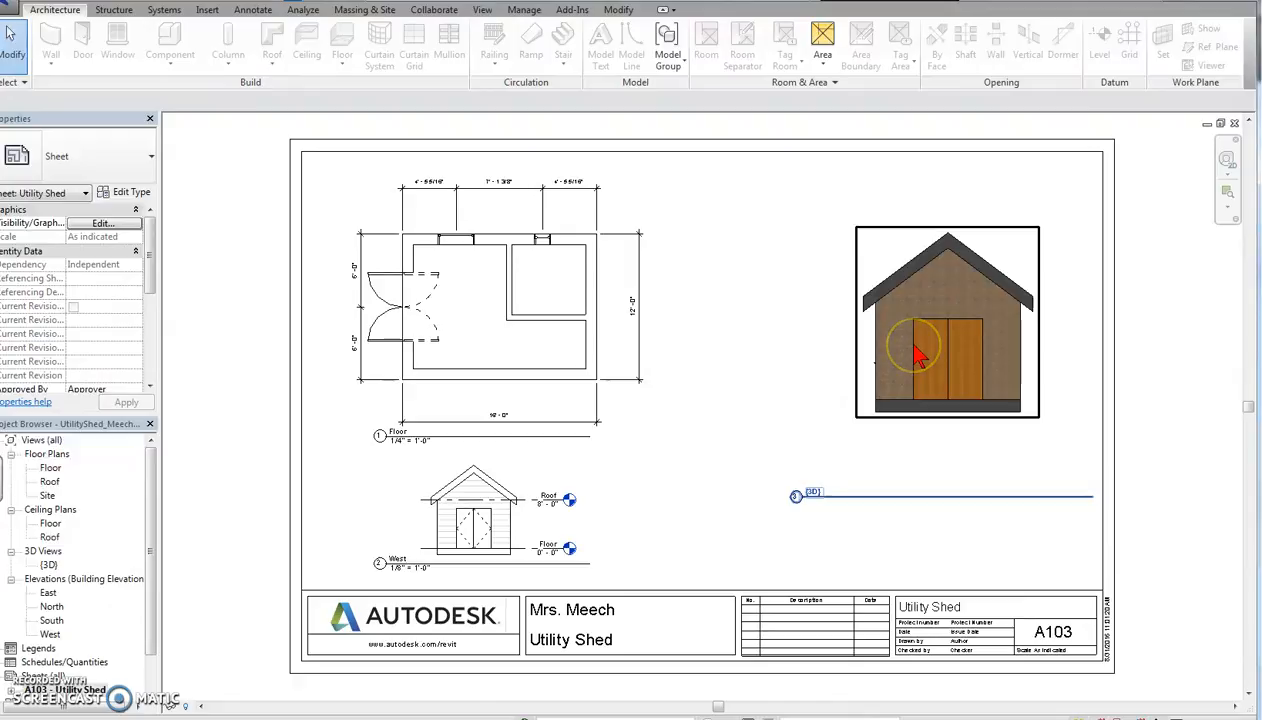
{"action": "double_click", "coordinate": [52, 566]}
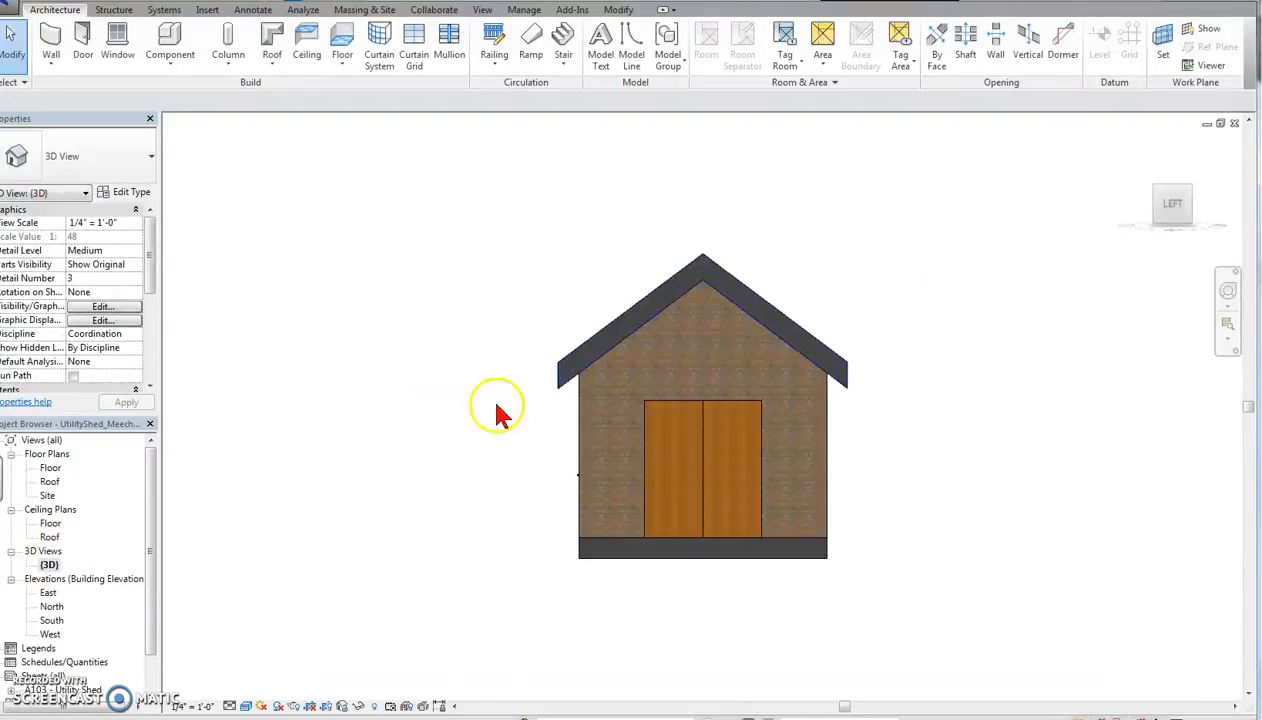
{"action": "double_click", "coordinate": [62, 690]}
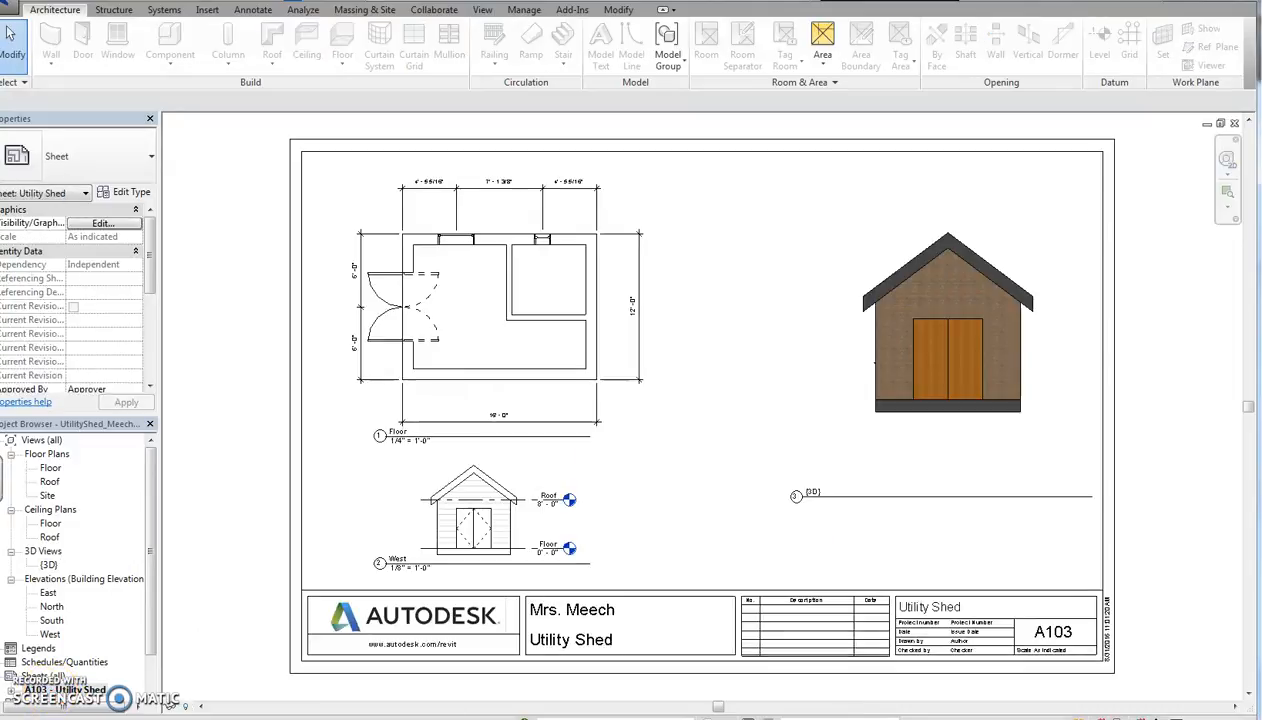
Orient the {3D} view to the top corner between the Back and Left faces, so the shed's windows and double doors face the viewer.
{"action": "double_click", "coordinate": [46, 564]}
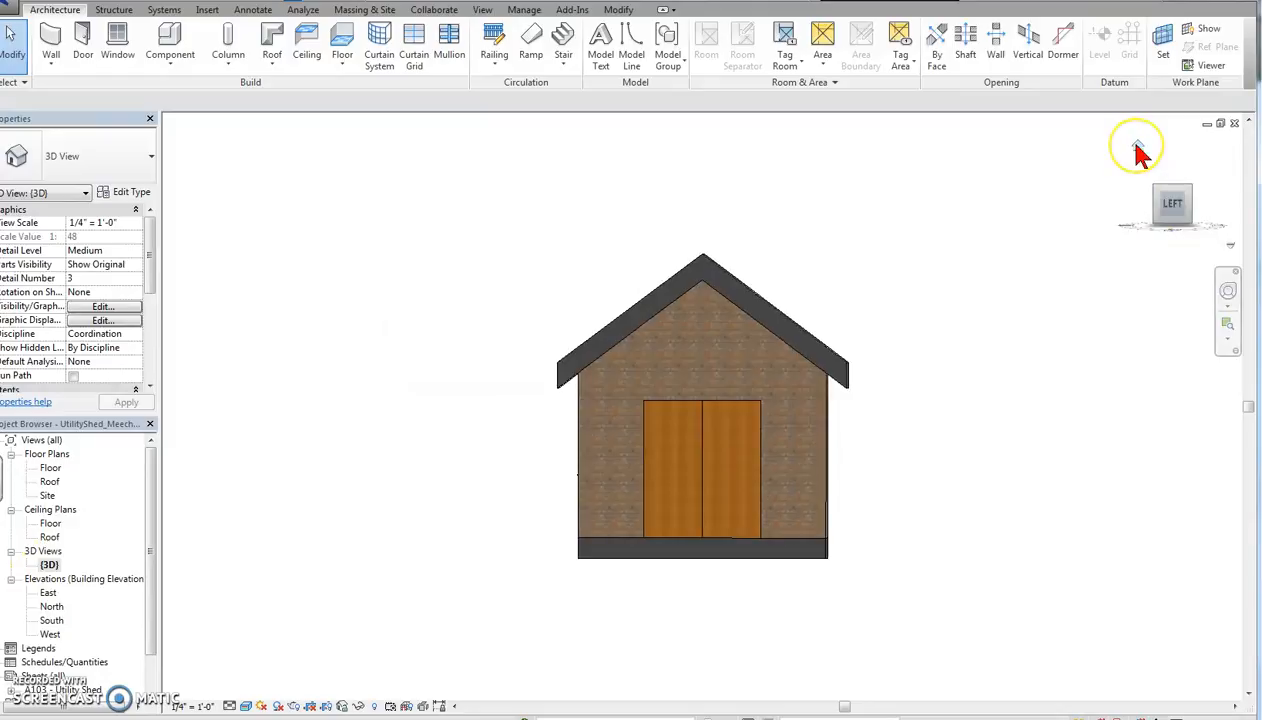
{"action": "left_click", "coordinate": [1139, 150]}
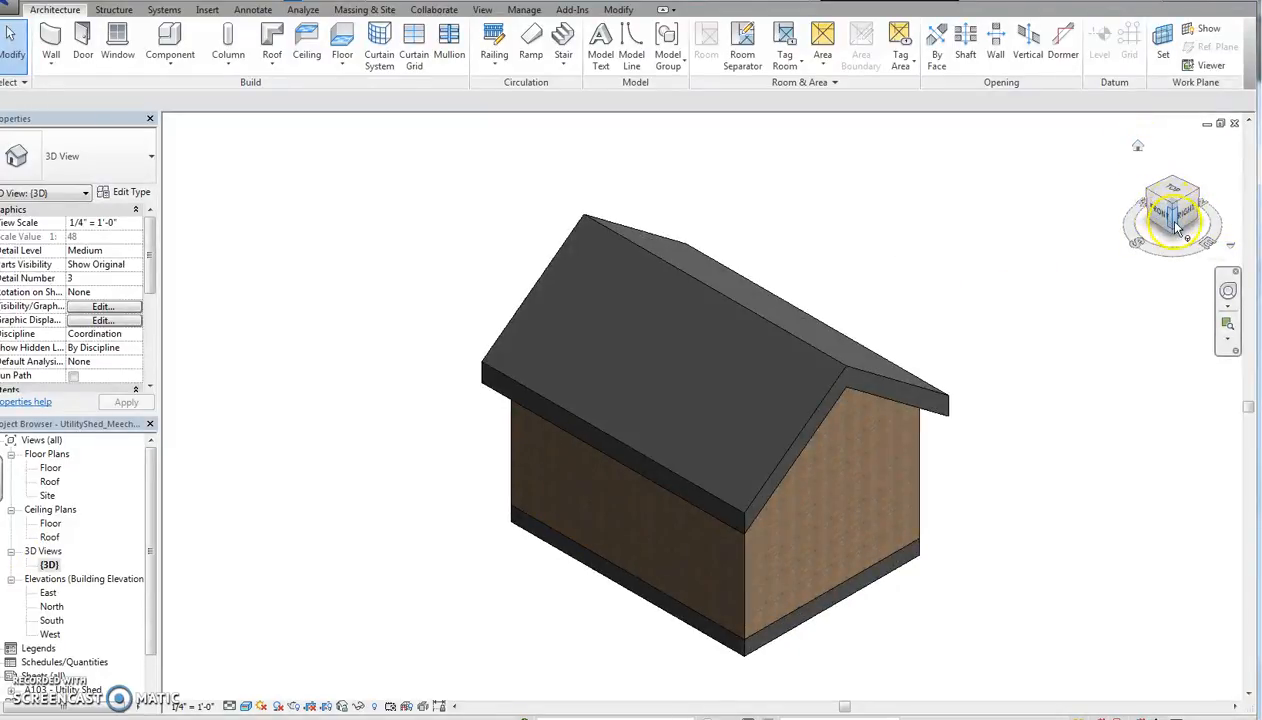
{"action": "left_click", "coordinate": [1175, 228]}
{"action": "left_click", "coordinate": [1148, 204]}
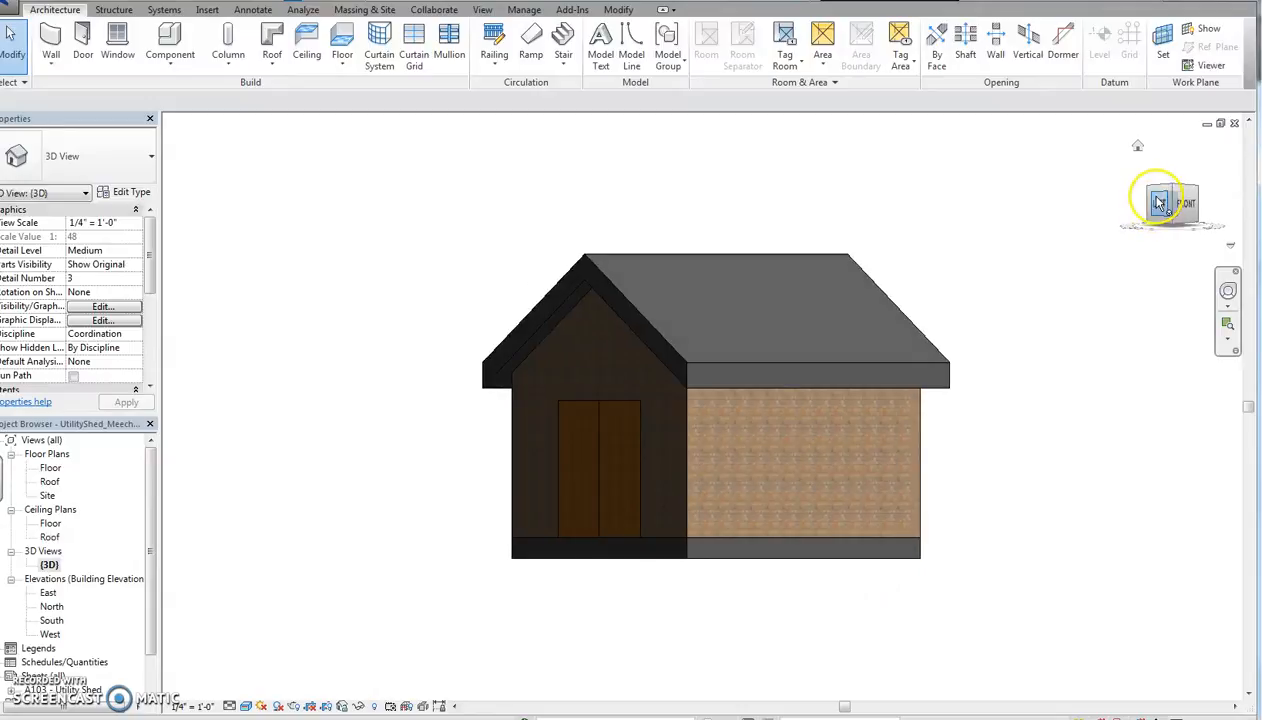
{"action": "left_click_drag", "start_coordinate": [1165, 222], "coordinate": [1175, 180]}
{"action": "left_click", "coordinate": [1137, 146]}
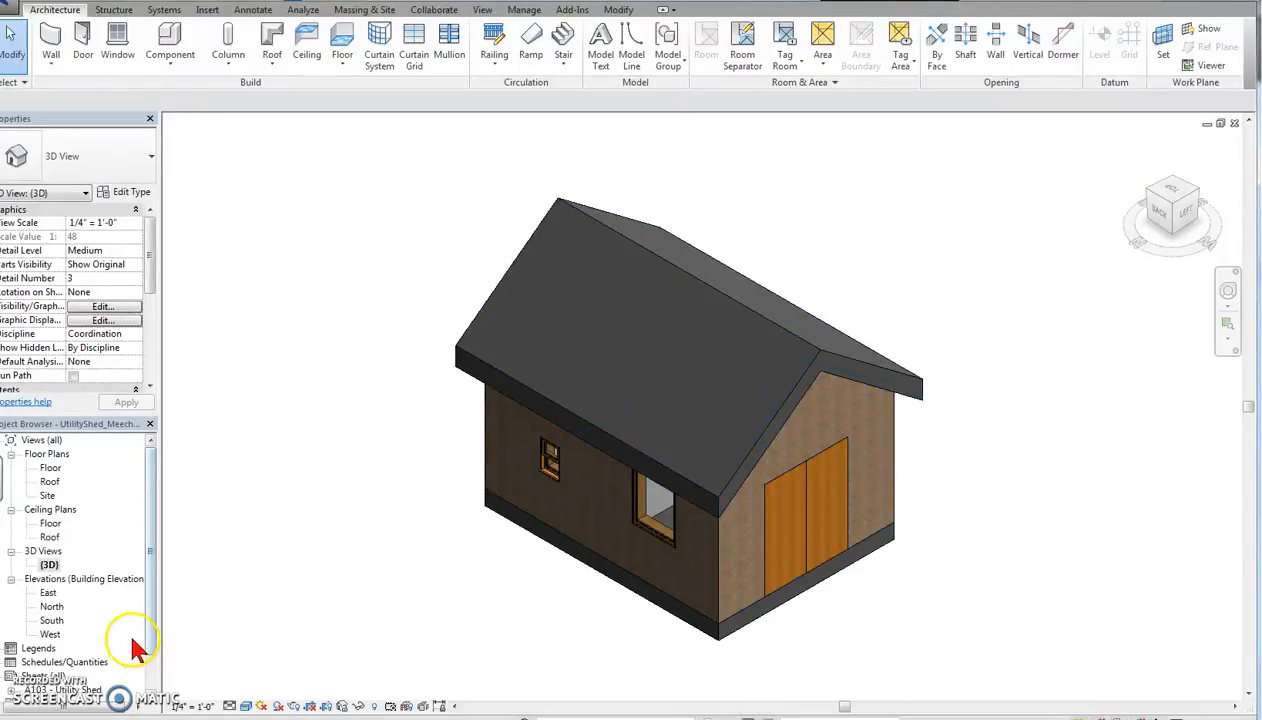
Return to sheet A103 - Utility Shed and move the {3D} viewport up toward the sheet's upper-right corner.
{"action": "double_click", "coordinate": [62, 690]}
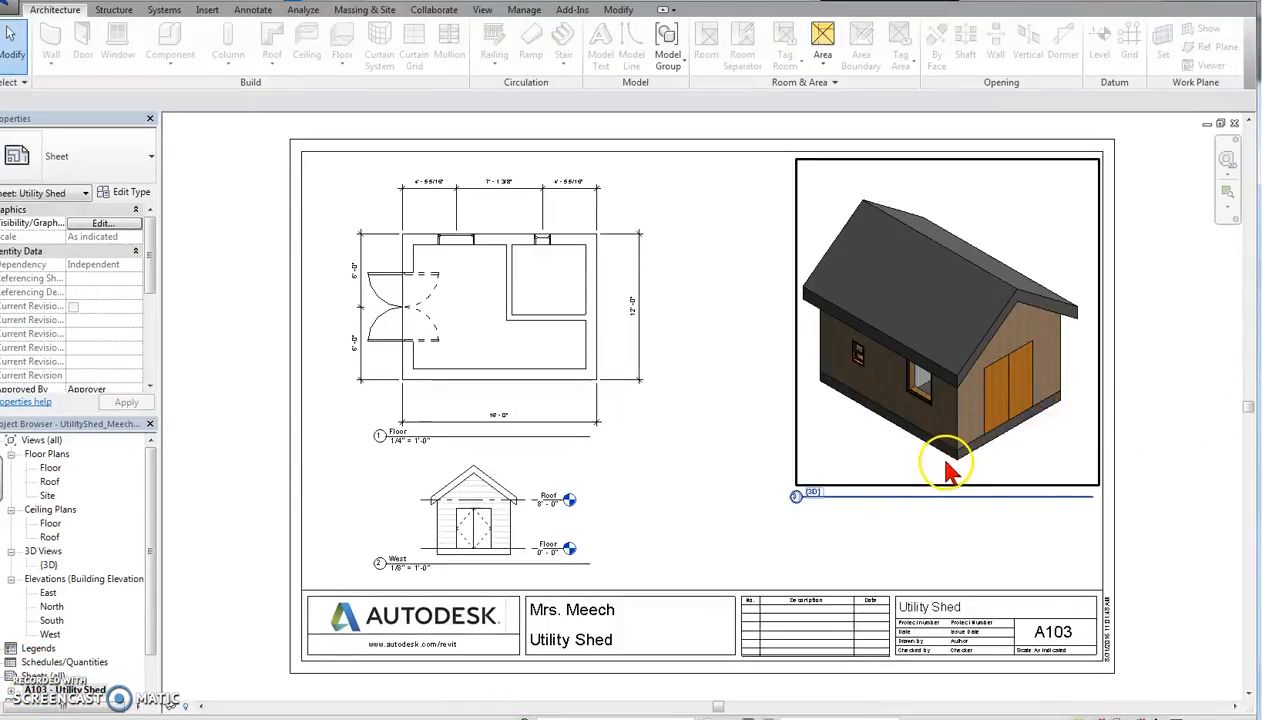
{"action": "left_click_drag", "start_coordinate": [951, 480], "coordinate": [954, 438]}
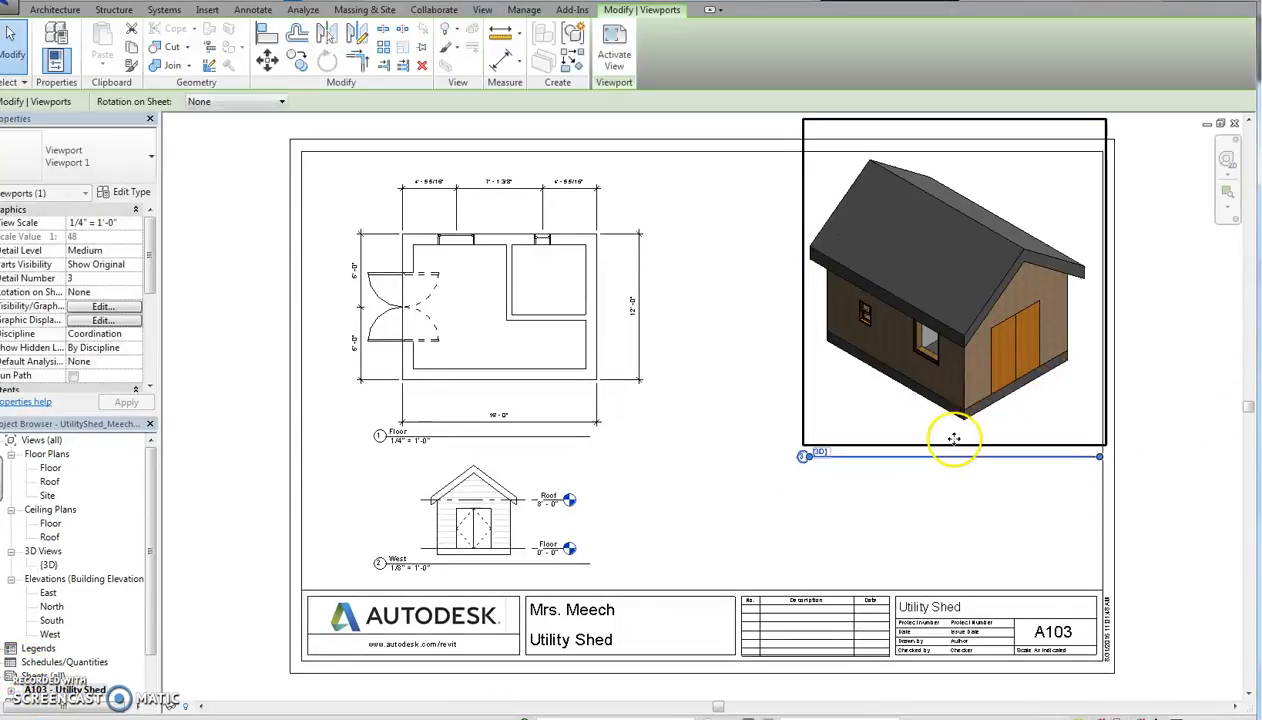
{"action": "left_click", "coordinate": [1185, 408]}
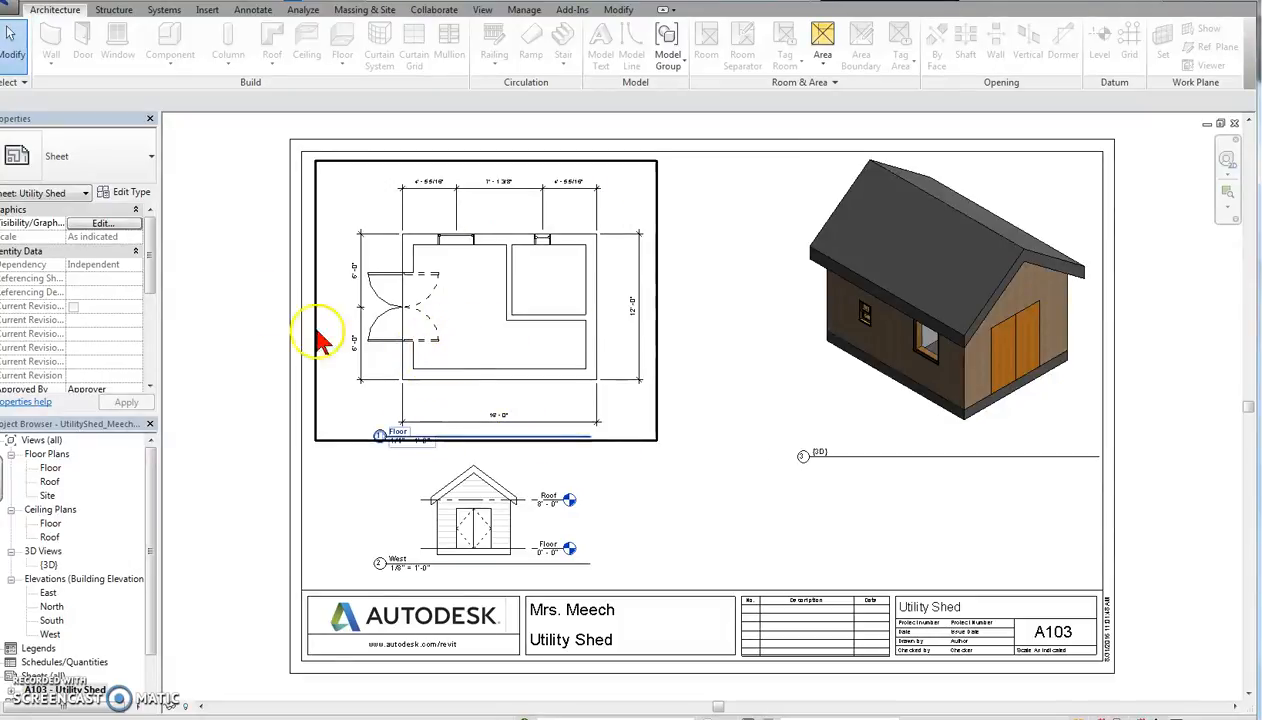
Set the {3D} viewport's view scale to 1/8" = 1'-0" and move it to the sheet's upper-right corner.
{"action": "left_click", "coordinate": [848, 360]}
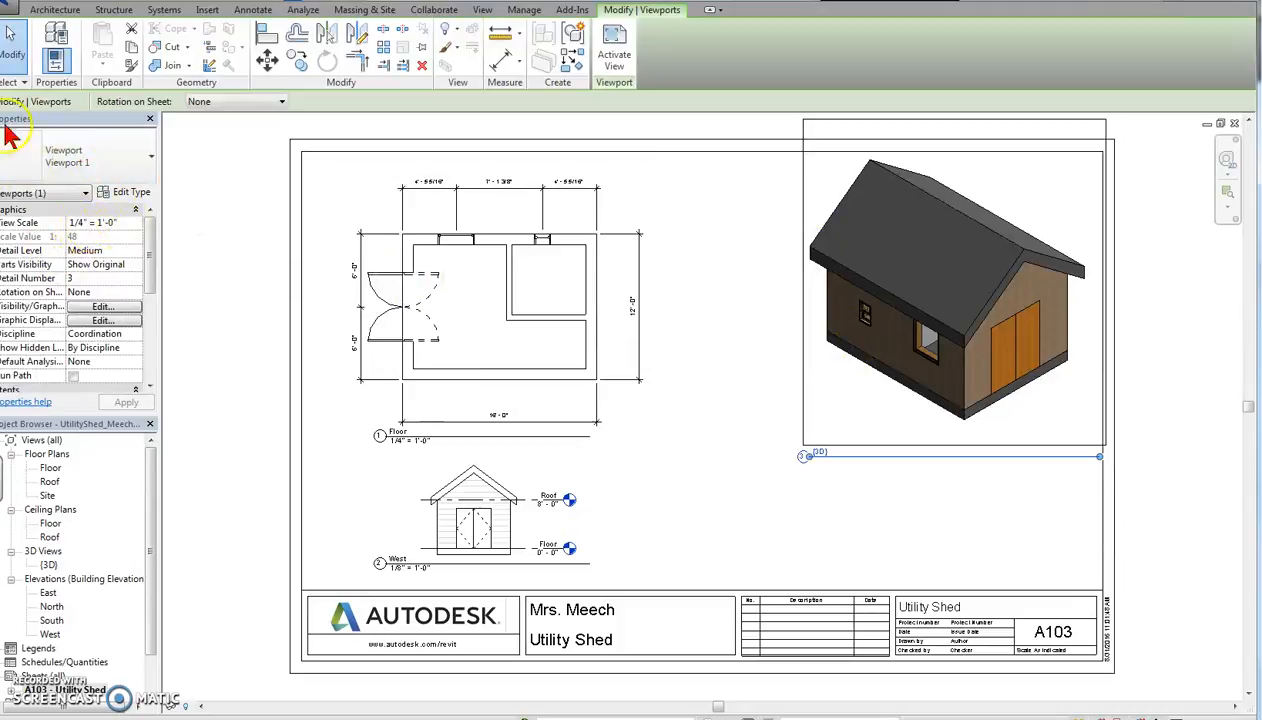
{"action": "left_click", "coordinate": [135, 223]}
{"action": "scroll", "coordinate": [140, 246], "scroll_direction": "up", "scroll_amount": 1}
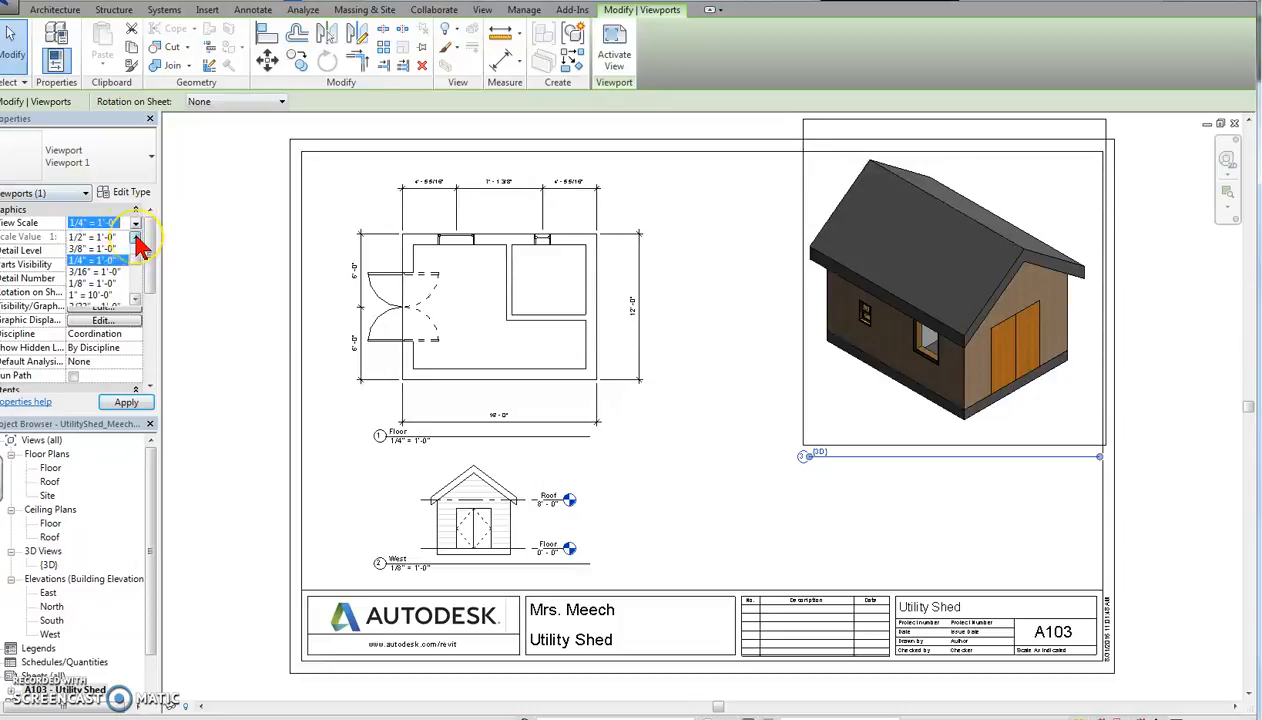
{"action": "left_click", "coordinate": [95, 304]}
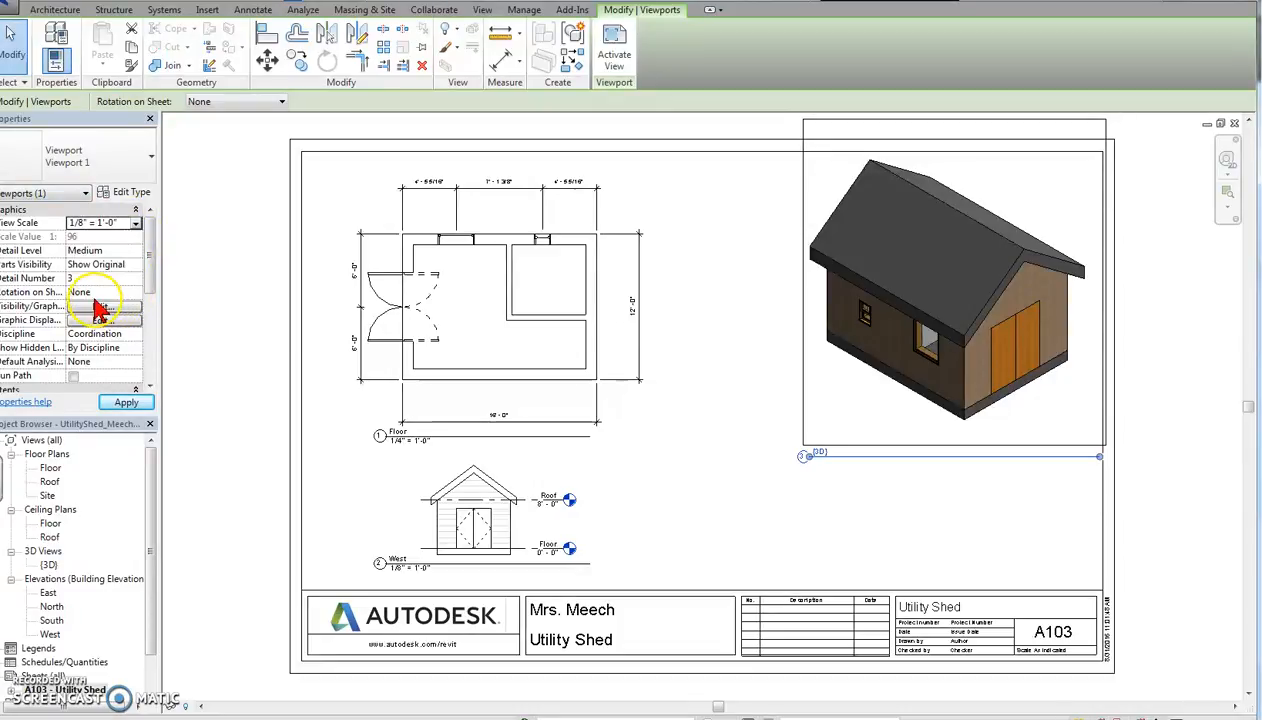
{"action": "left_click", "coordinate": [125, 405]}
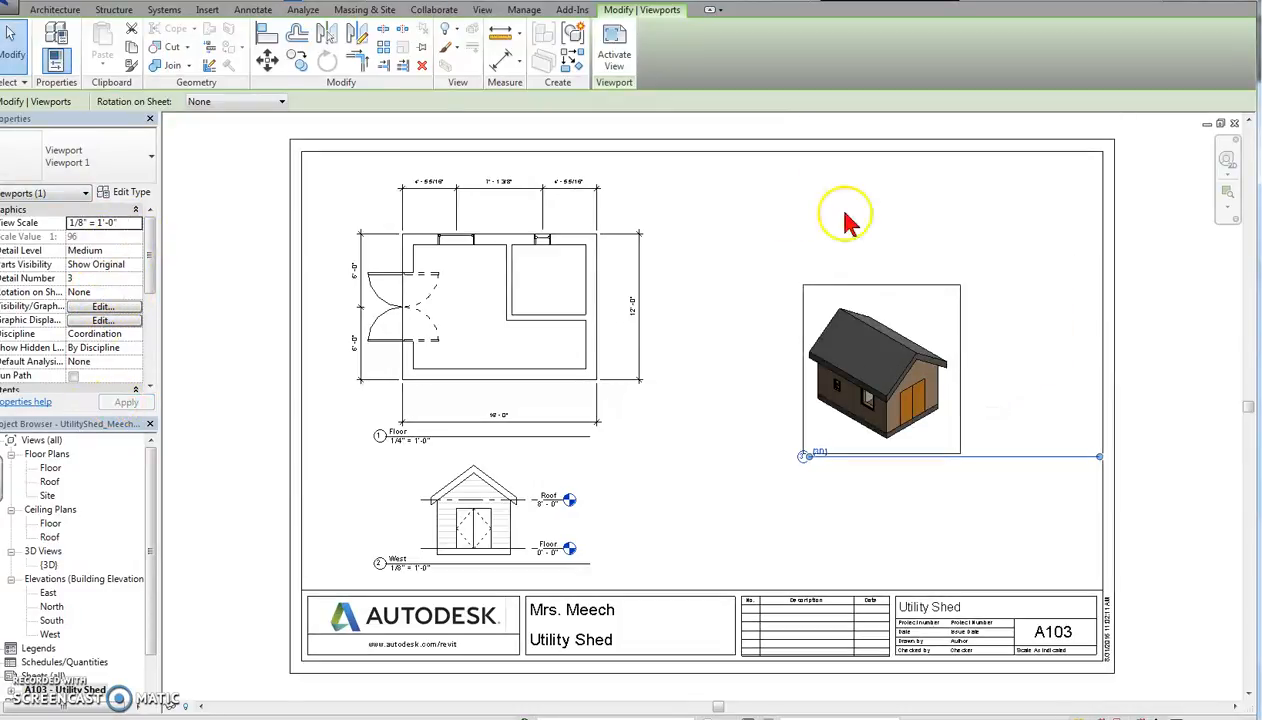
{"action": "left_click_drag", "start_coordinate": [881, 317], "coordinate": [1022, 190]}
{"action": "left_click", "coordinate": [1170, 415]}
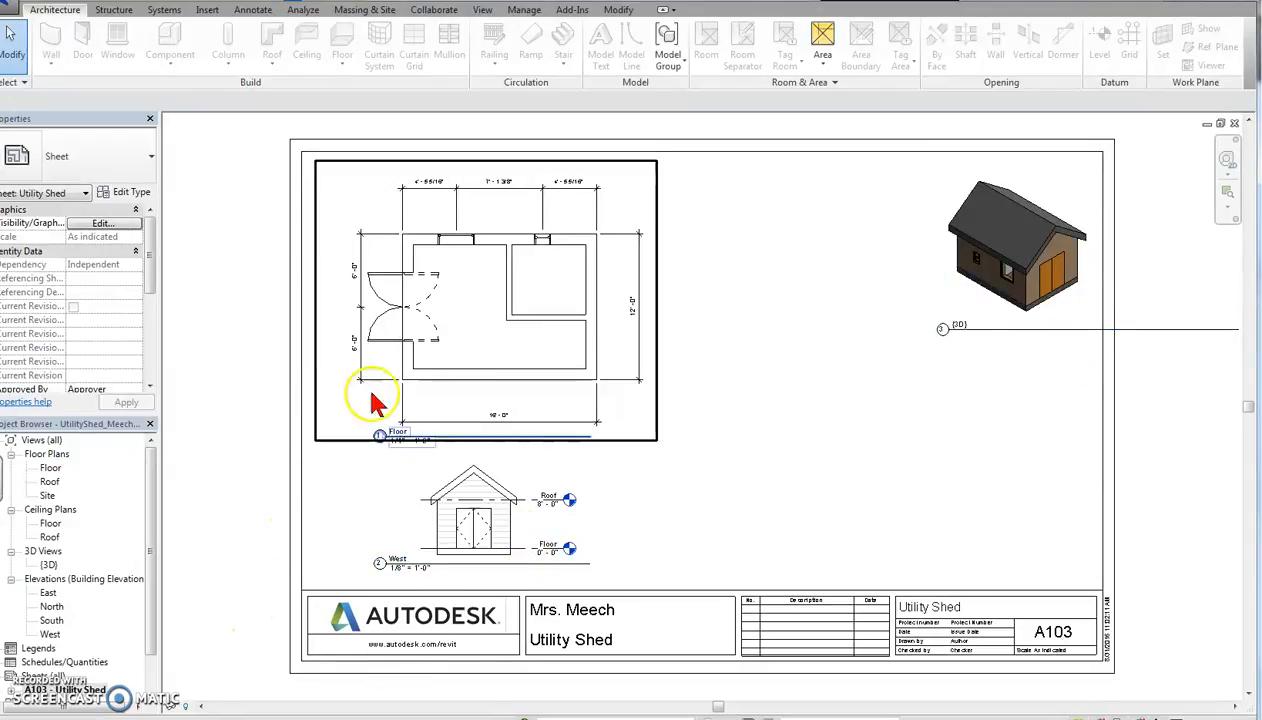
Try to place the Floor plan view on the sheet a second time, in the empty area below the {3D} view.
{"action": "left_click_drag", "start_coordinate": [52, 470], "coordinate": [810, 450]}
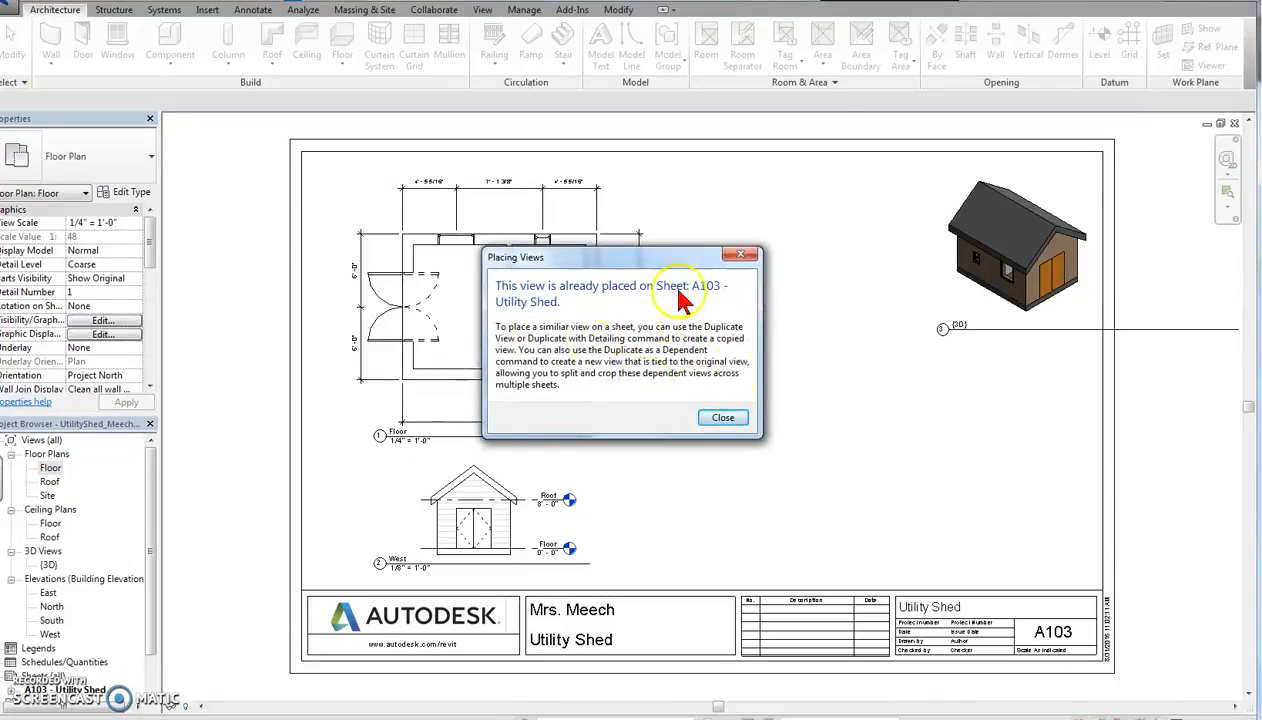
{"action": "left_click", "coordinate": [720, 420]}
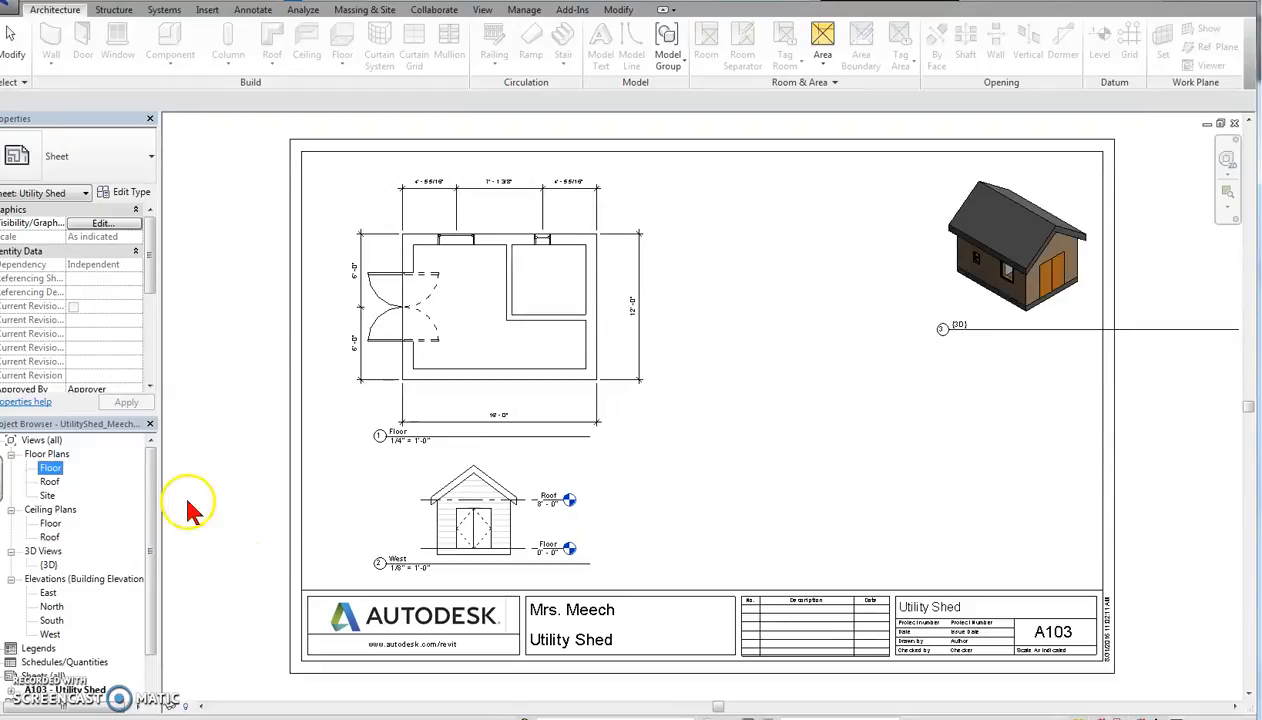
{"action": "left_click_drag", "start_coordinate": [151, 620], "coordinate": [154, 582]}
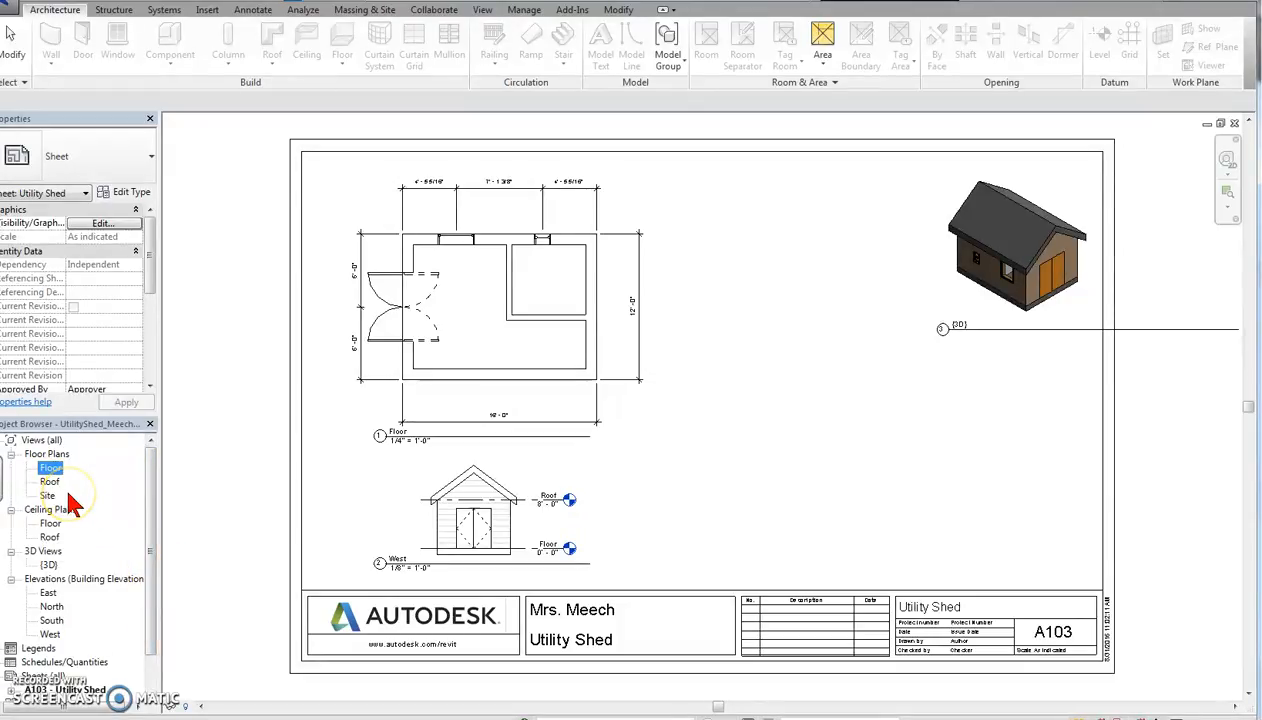